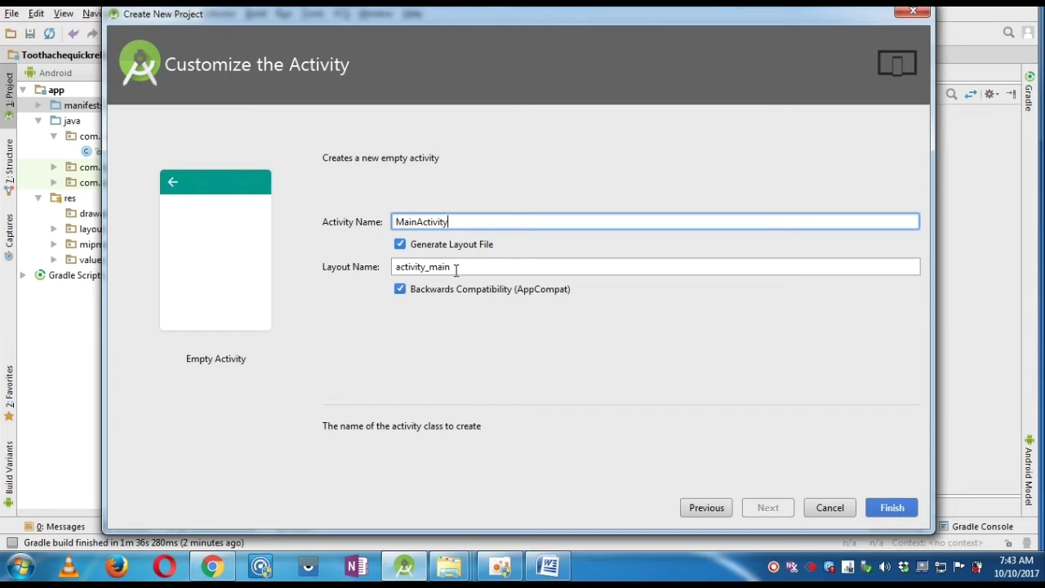
# - Finish the Toothachequickrelieftips project with an empty MainActivity and minimize Android Studio
pyautogui.click(900, 508)
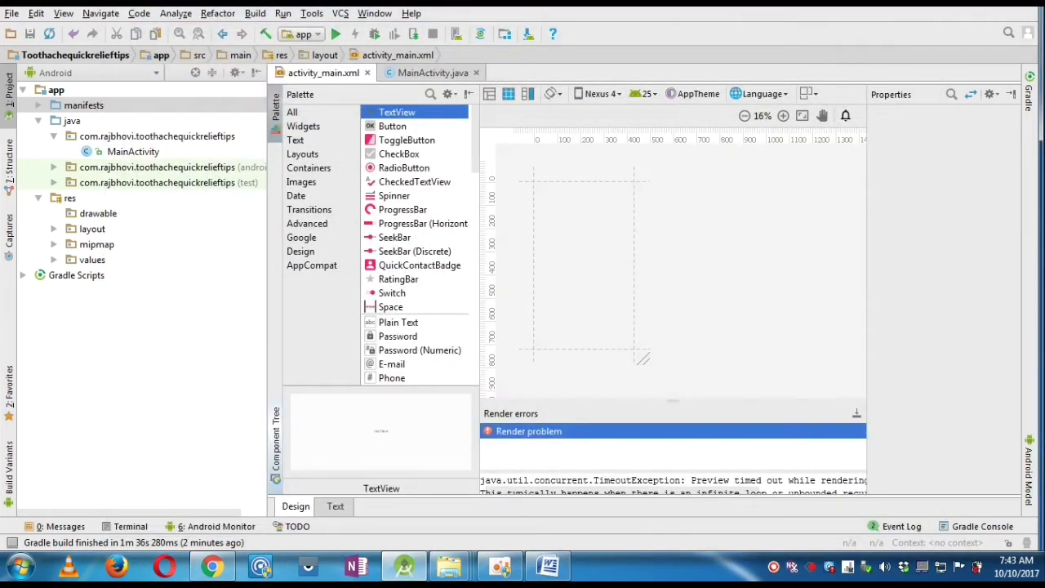
pyautogui.click(977, 6)
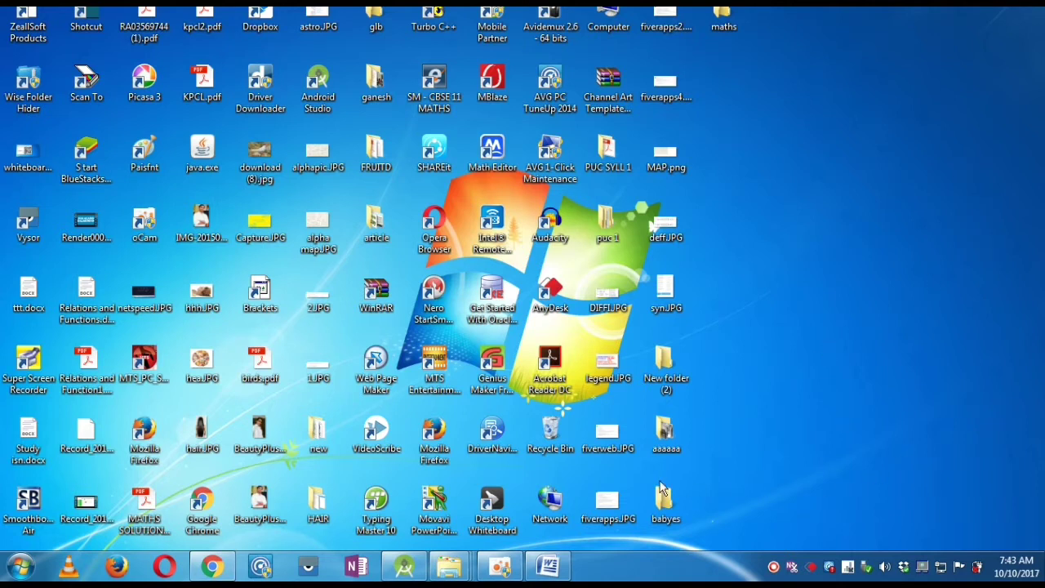
# - Bring Chrome forward on the Play Console store listing tab
pyautogui.click(214, 569)
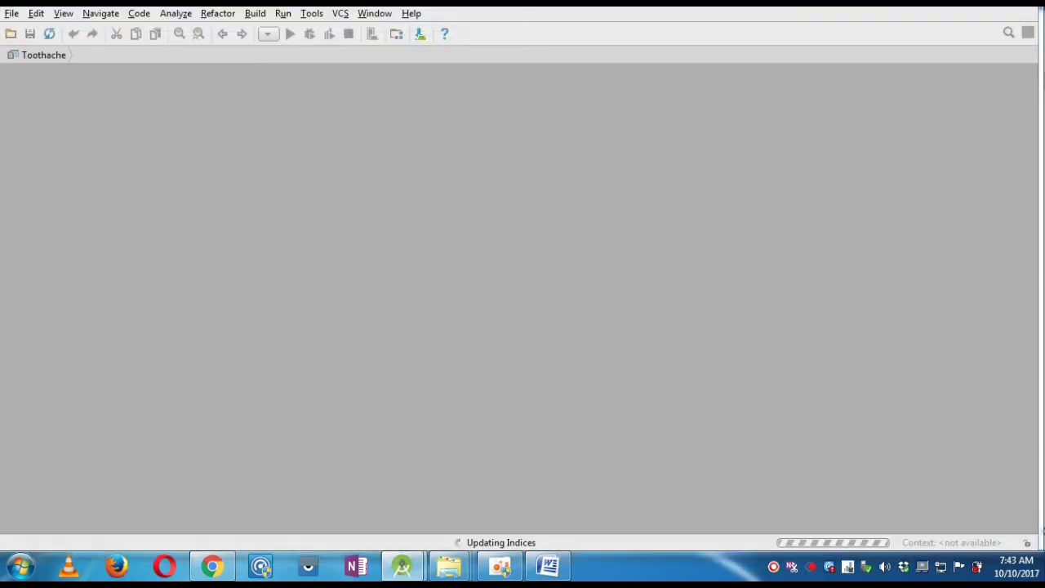
pyautogui.hotkey('alt', 'Tab')
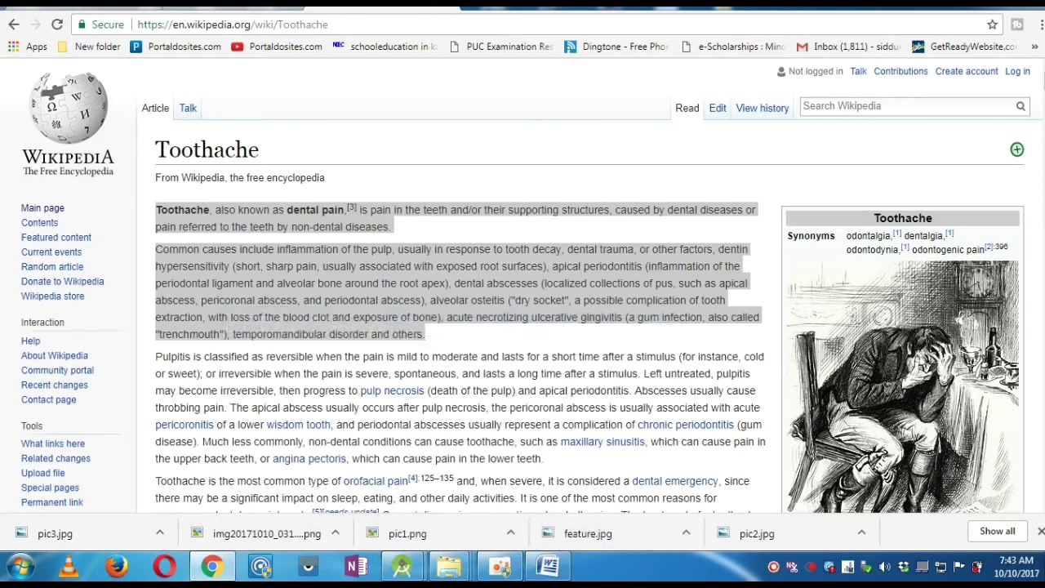
pyautogui.click(445, 6)
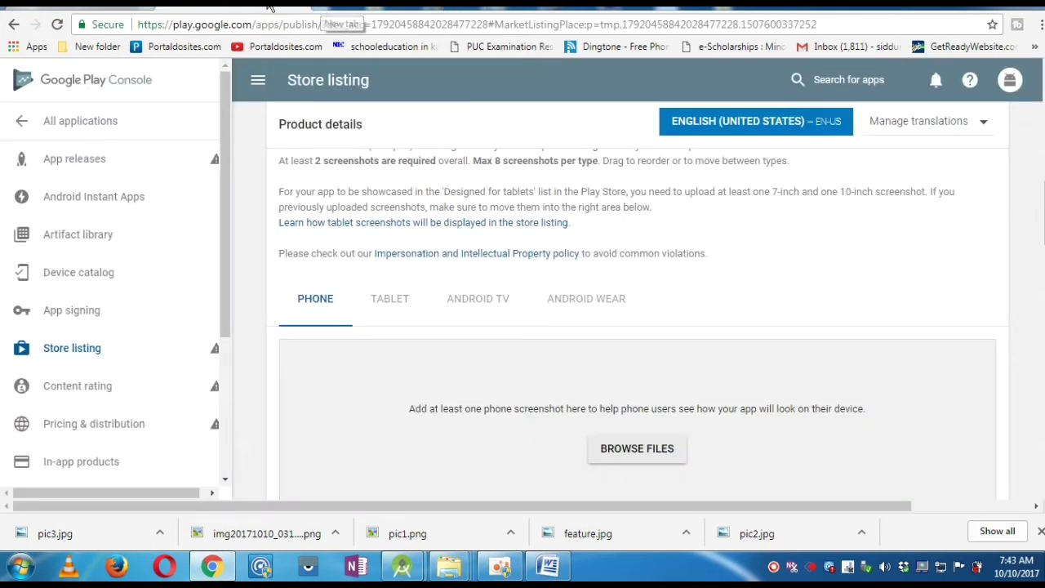
# - Leave the unsaved page and search Google for 'google play console', opening the site
pyautogui.click(277, 26)
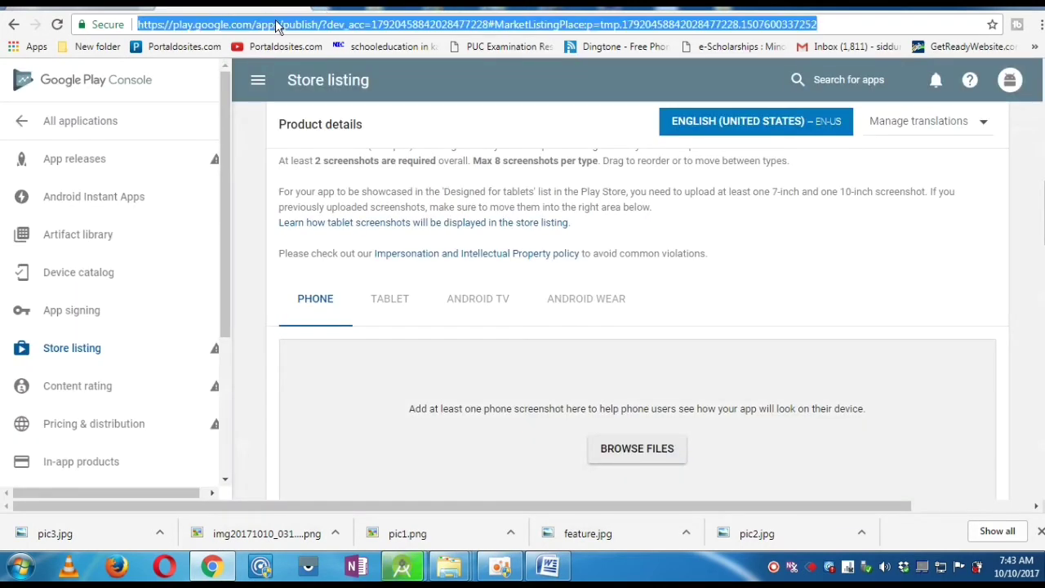
pyautogui.write('goo')
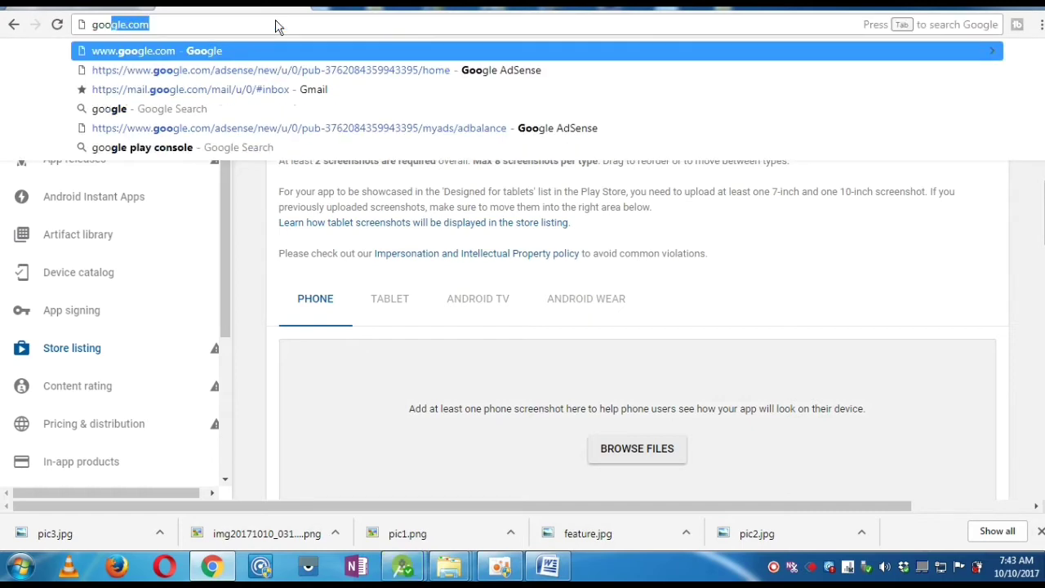
pyautogui.press('Return')
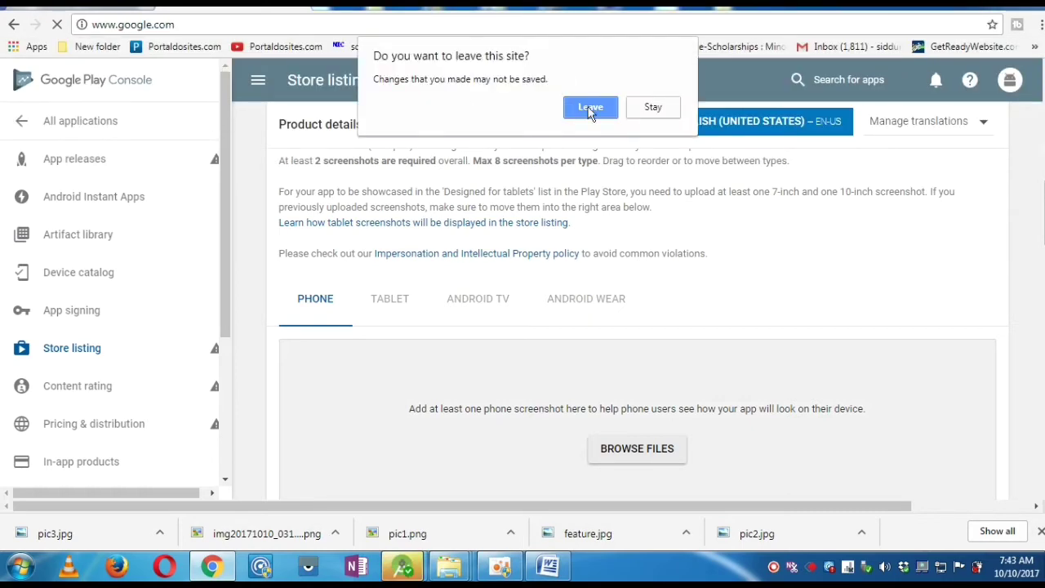
pyautogui.click(592, 109)
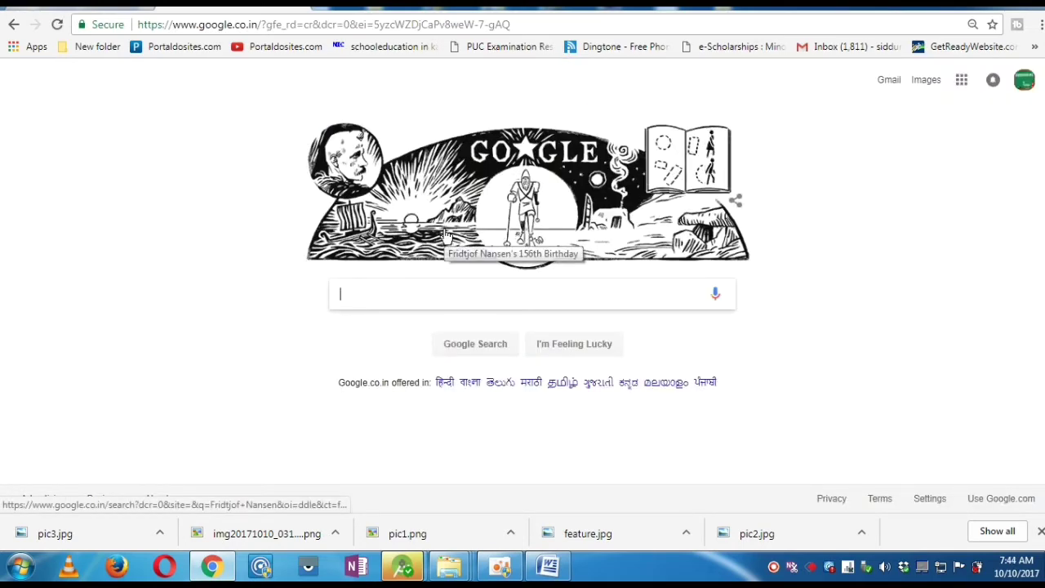
pyautogui.write('goog')
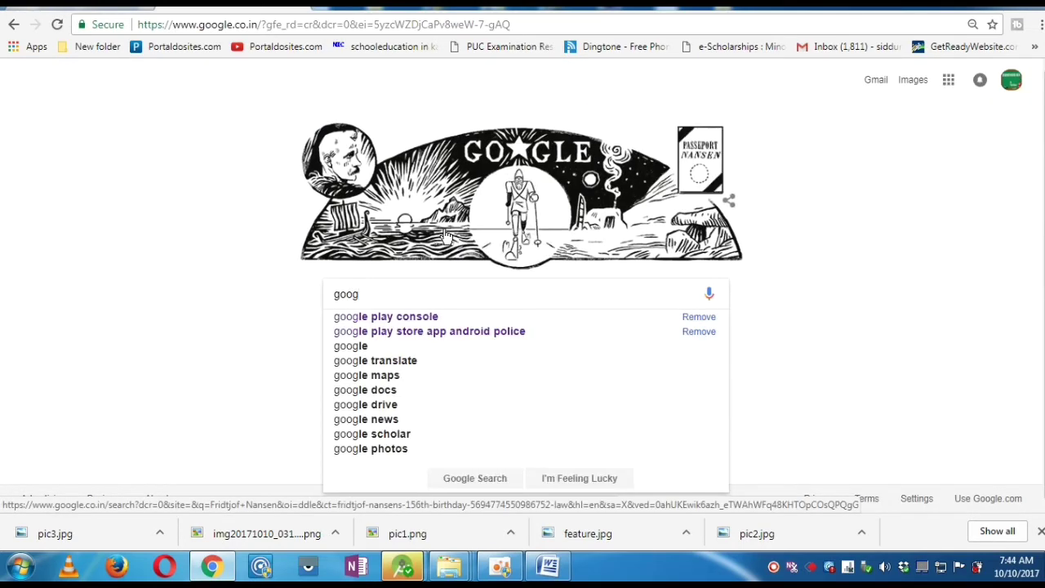
pyautogui.press('Down')
pyautogui.press('Return')
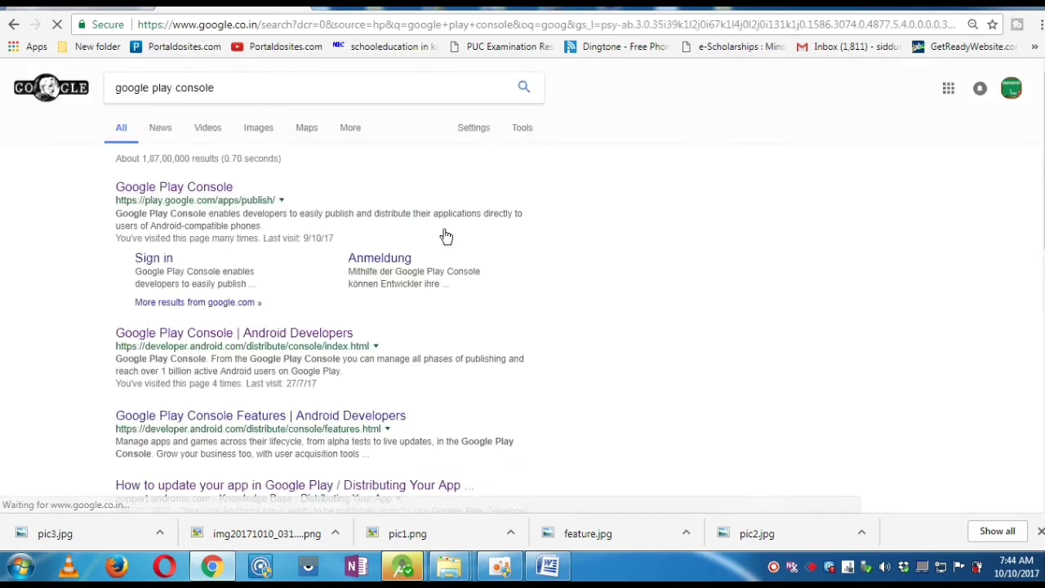
pyautogui.click(163, 191)
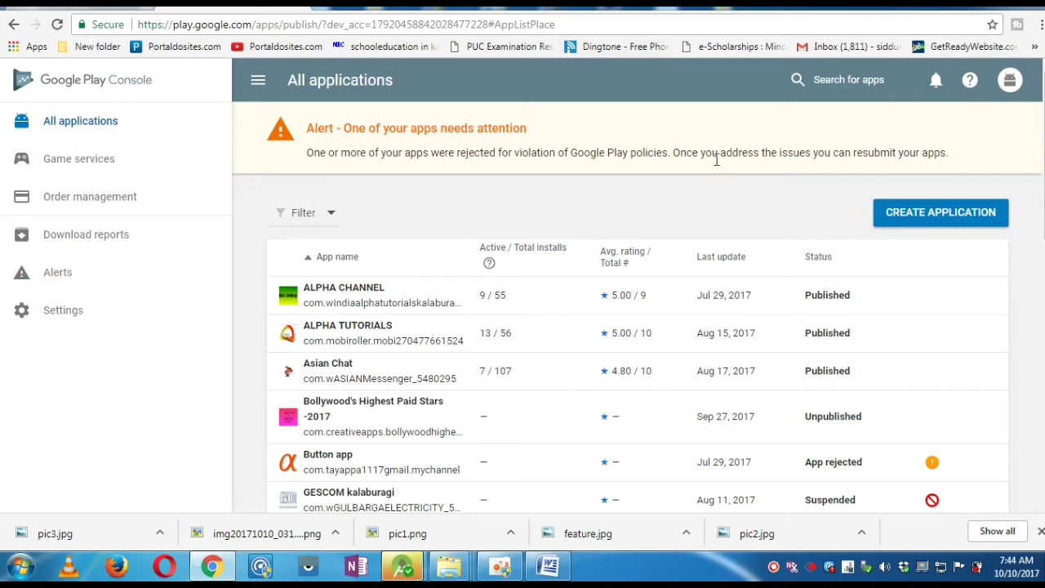
# - Start a new application from the All applications list
pyautogui.click(941, 219)
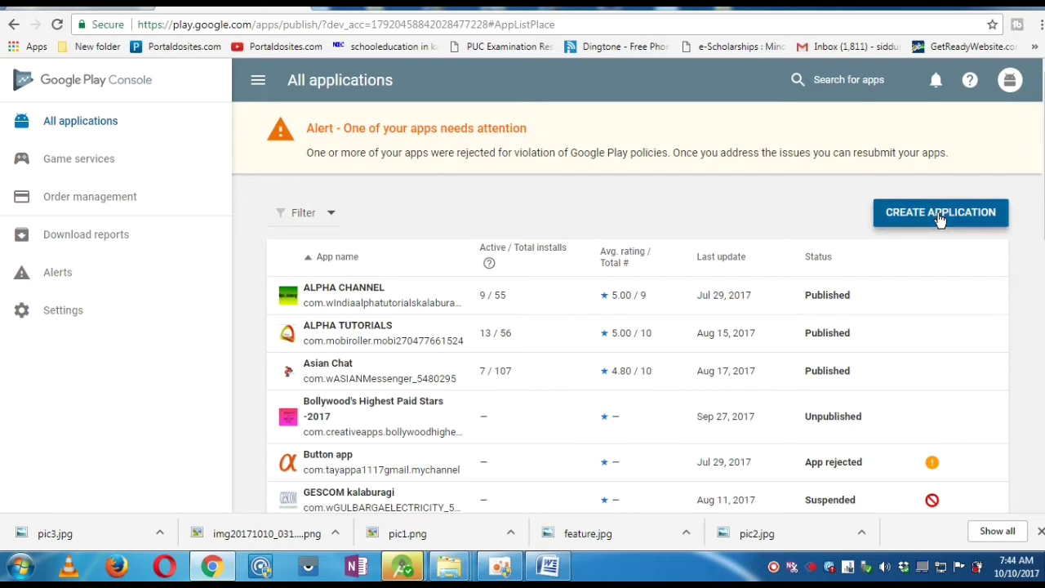
# - Create the app titled 'Toothache quick relief tips'
pyautogui.click(354, 322)
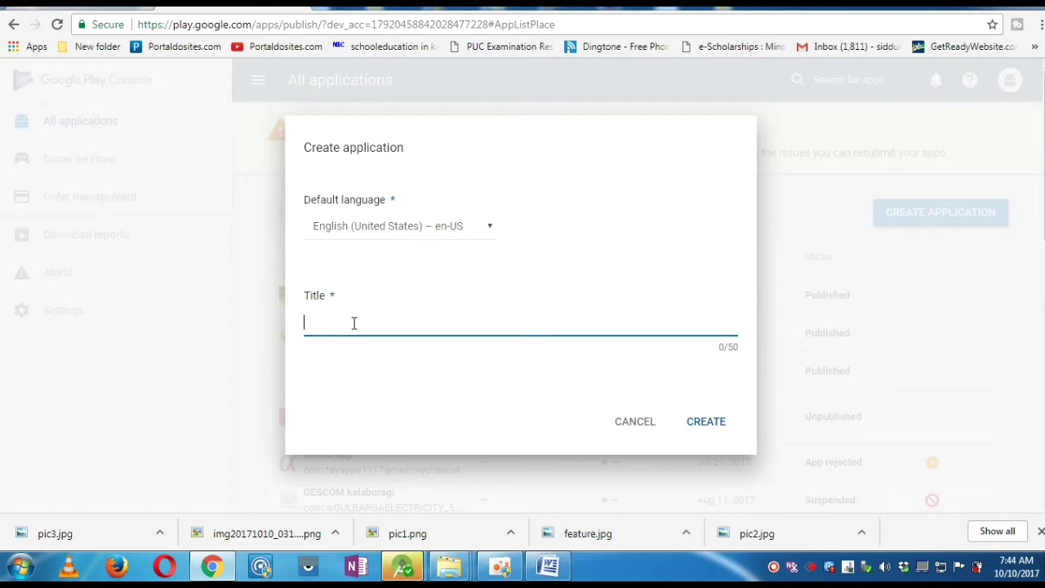
pyautogui.write('Toothache quick relief t')
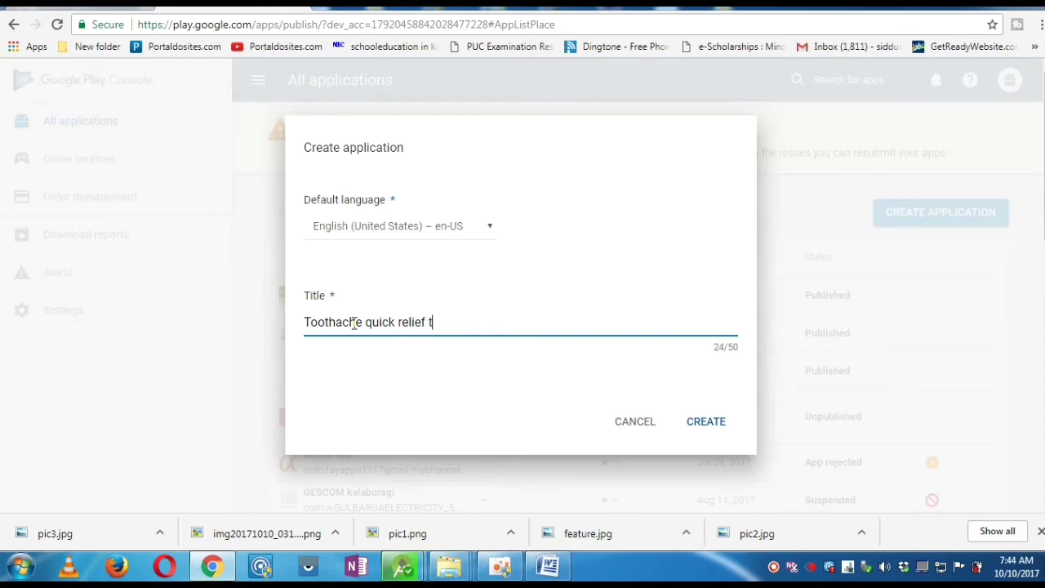
pyautogui.write('ips')
pyautogui.click(708, 423)
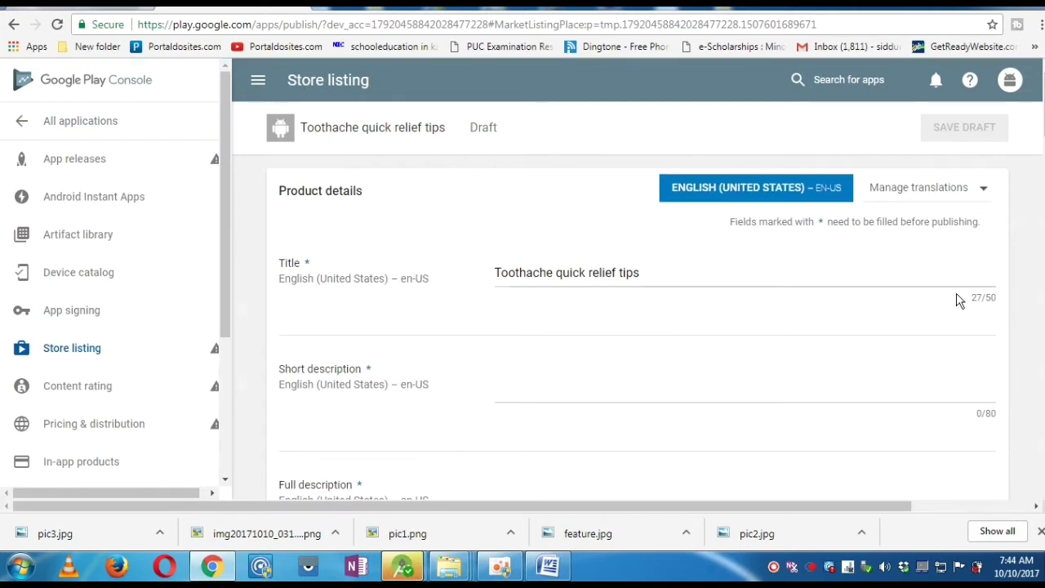
# - Type a draft short description: 'App gives information to get quick reilef from toothach'
pyautogui.scroll(-2, 637, 301)
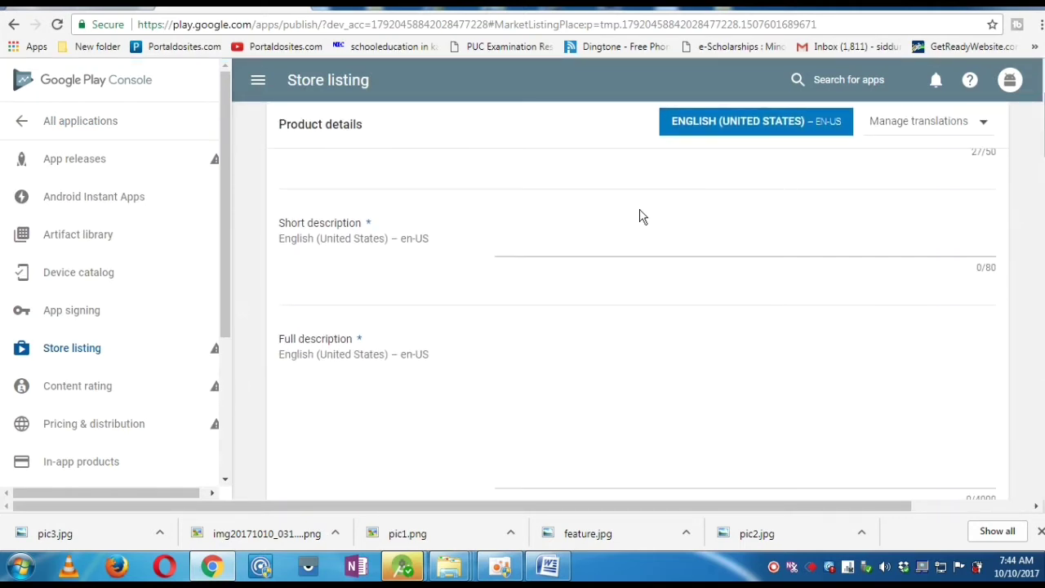
pyautogui.click(550, 565)
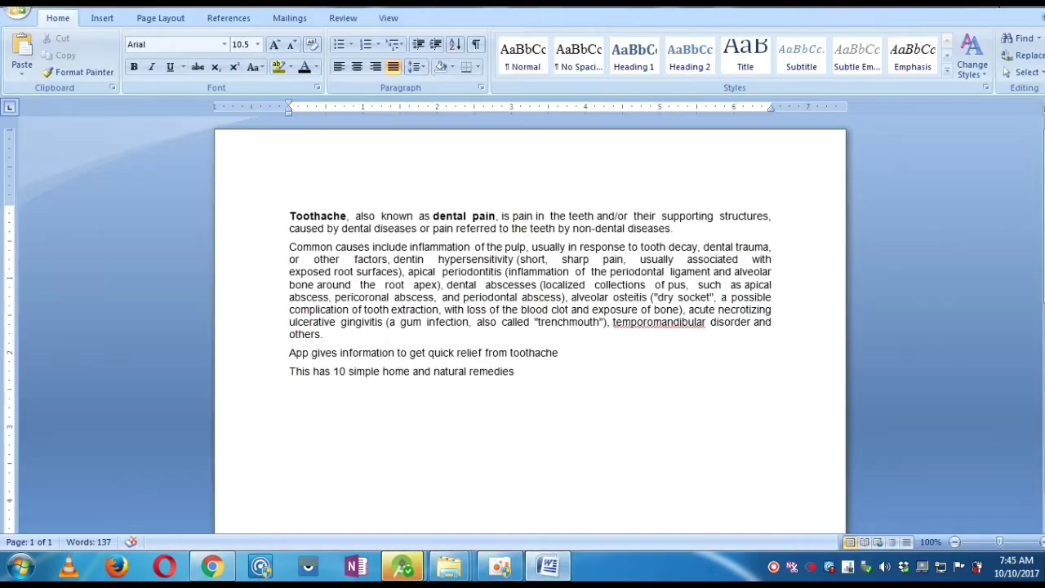
pyautogui.click(551, 566)
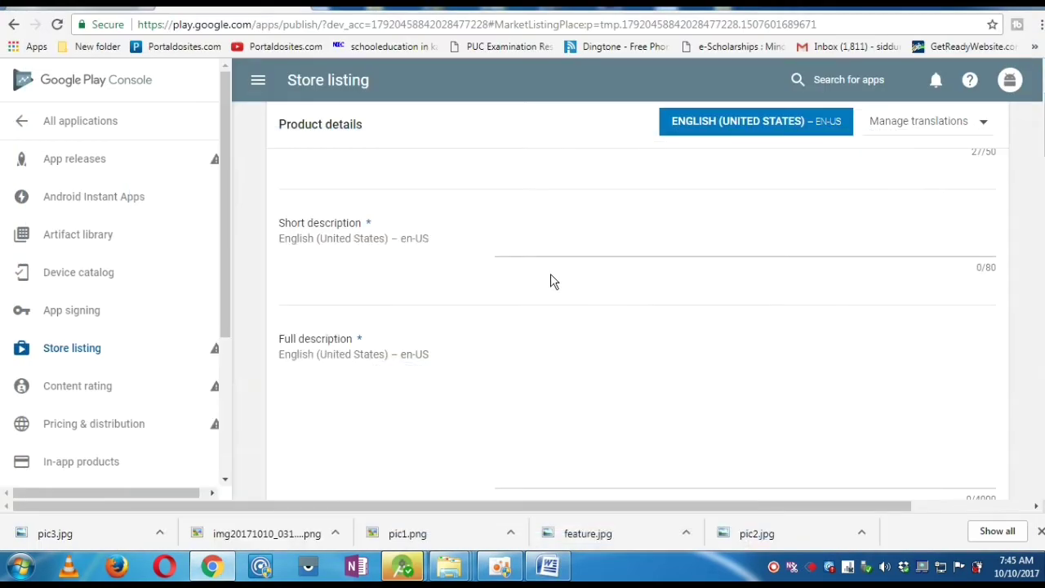
pyautogui.click(548, 233)
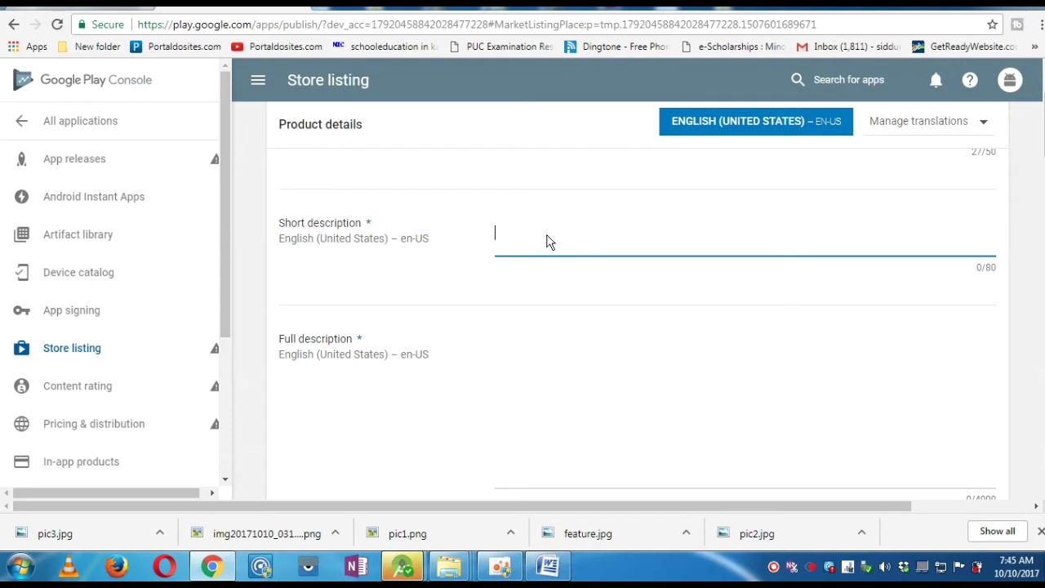
pyautogui.write('App gives information')
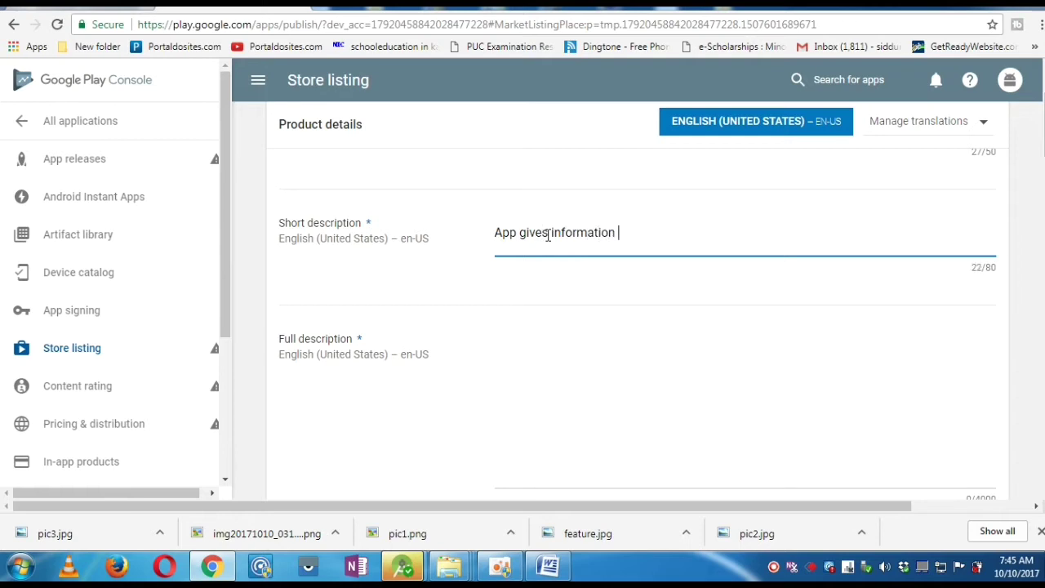
pyautogui.write('an')
pyautogui.press('BackSpace')
pyautogui.write('to get quick reile')
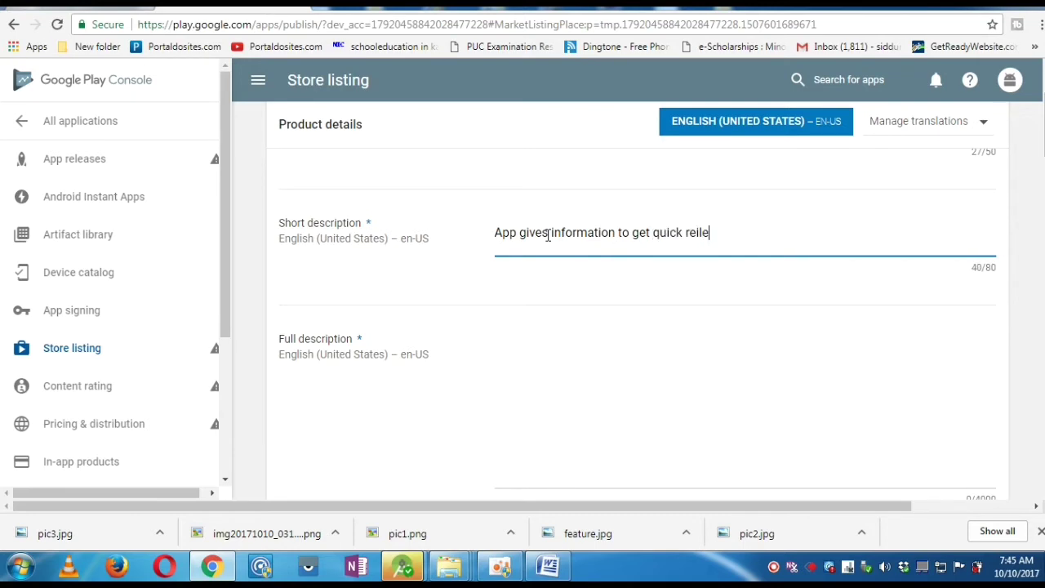
pyautogui.write('f fromm')
pyautogui.press('BackSpace')
pyautogui.press('BackSpace')
pyautogui.write('toothache')
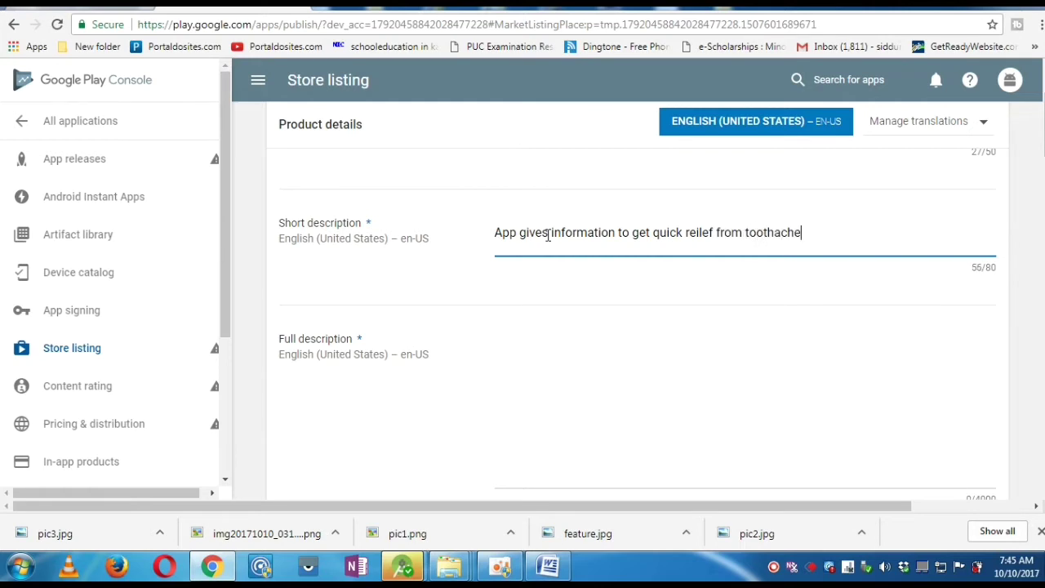
# - Insert 'about natural remedies' after 'information' to complete the 80/80 short description
pyautogui.click(616, 234)
pyautogui.click(629, 233)
pyautogui.press('BackSpace')
pyautogui.press('BackSpace')
pyautogui.write('about')
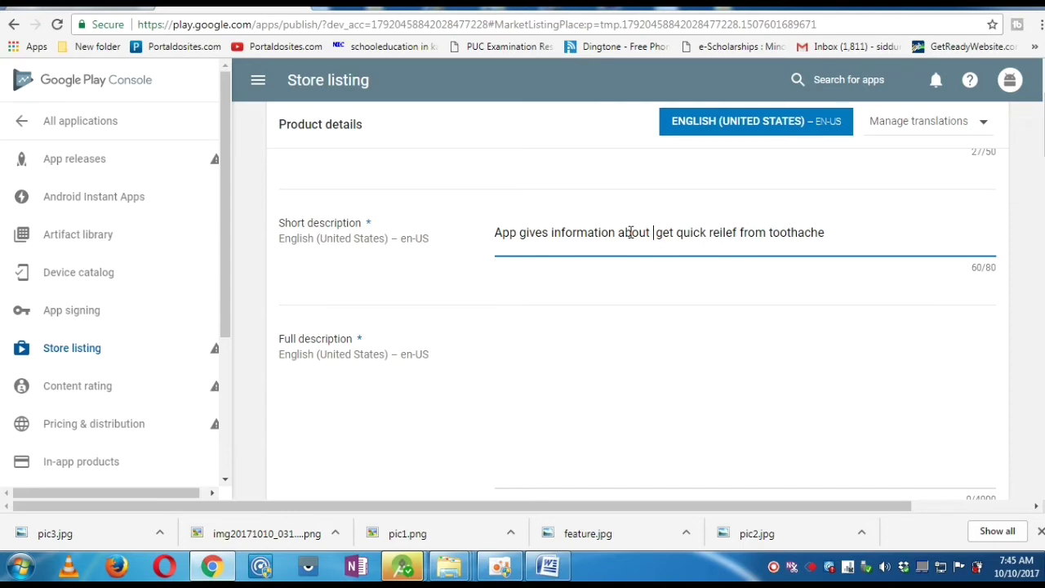
pyautogui.write(' natural ')
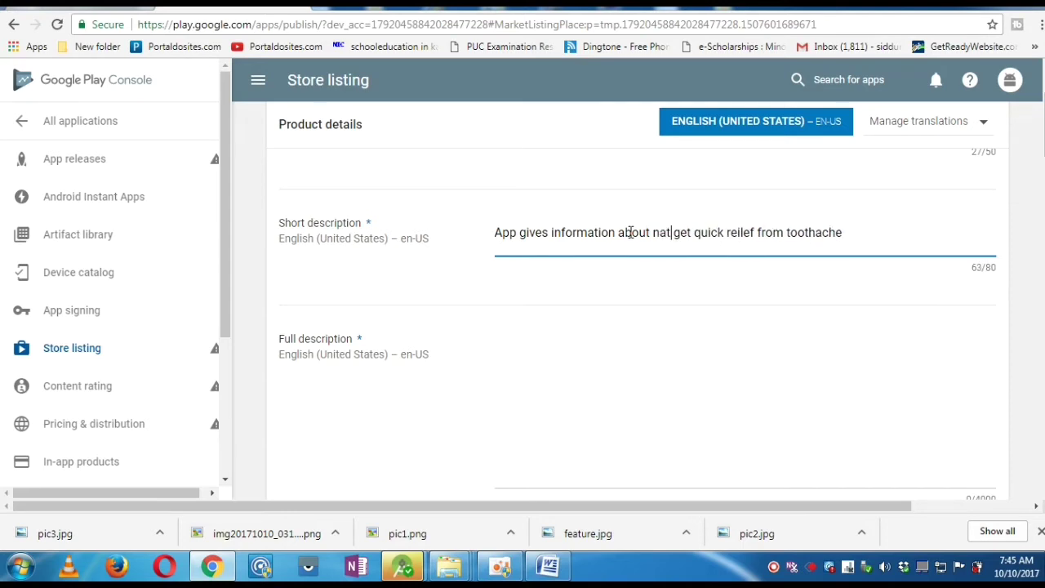
pyautogui.write('remedies to')
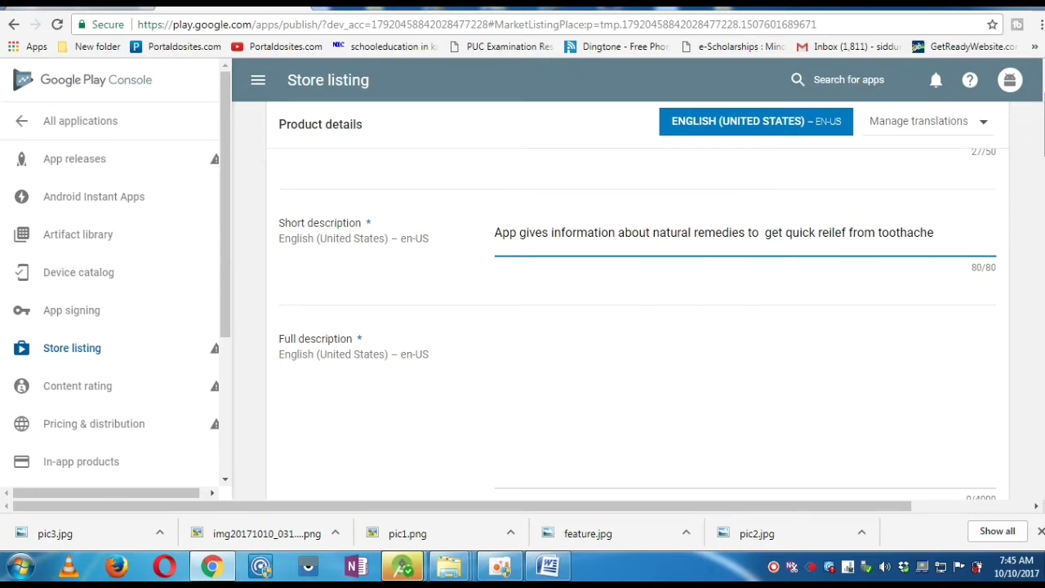
pyautogui.scroll(-3, 1040, 235)
pyautogui.scroll(1, 593, 224)
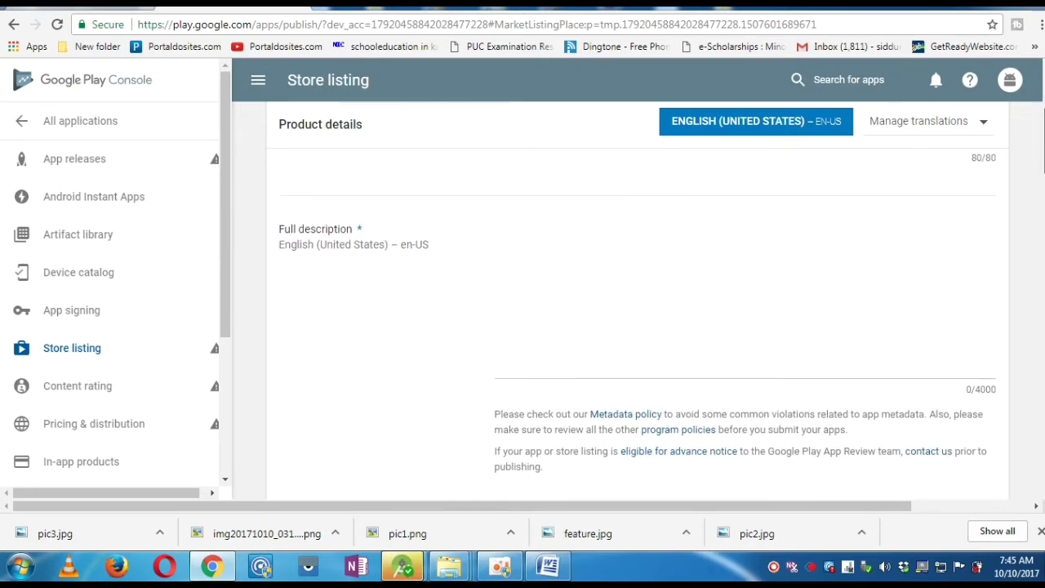
pyautogui.scroll(-1, 593, 224)
# - Paste the toothache text from the Word document into Full description (963/4000)
pyautogui.click(592, 223)
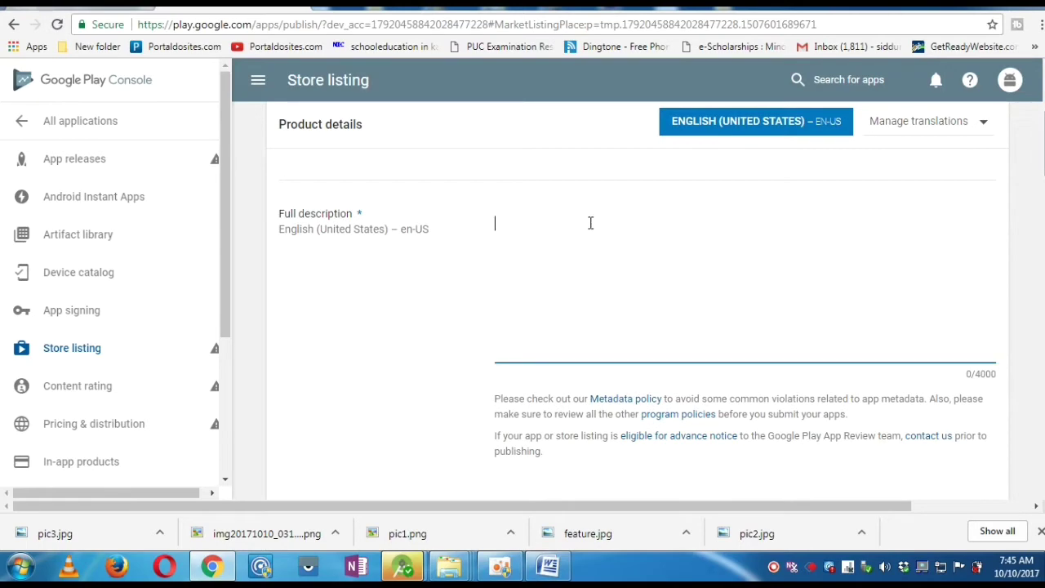
pyautogui.click(552, 564)
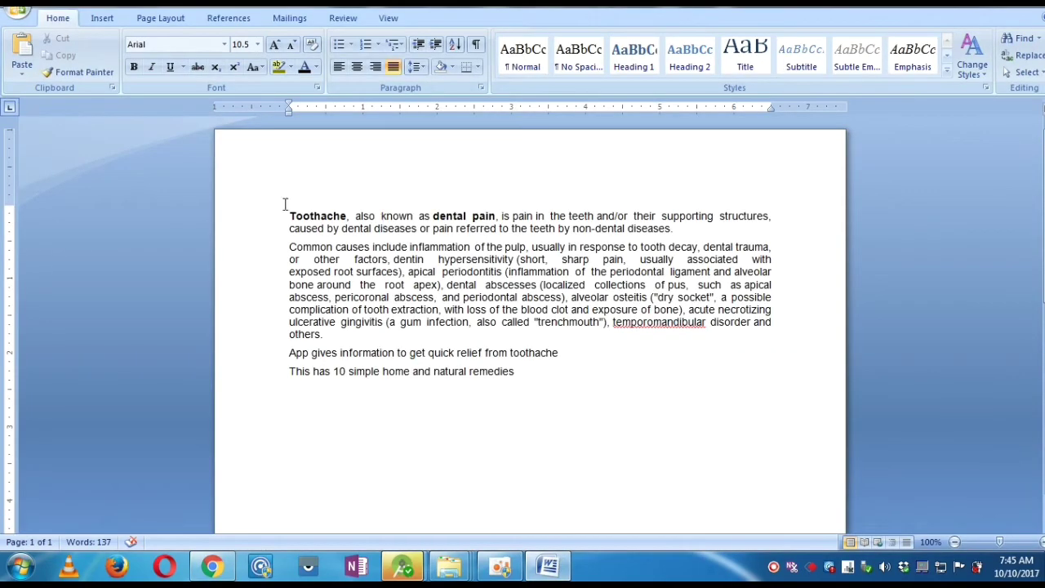
pyautogui.moveTo(288, 213); pyautogui.dragTo(551, 384)
pyautogui.hotkey('ctrl', 'c')
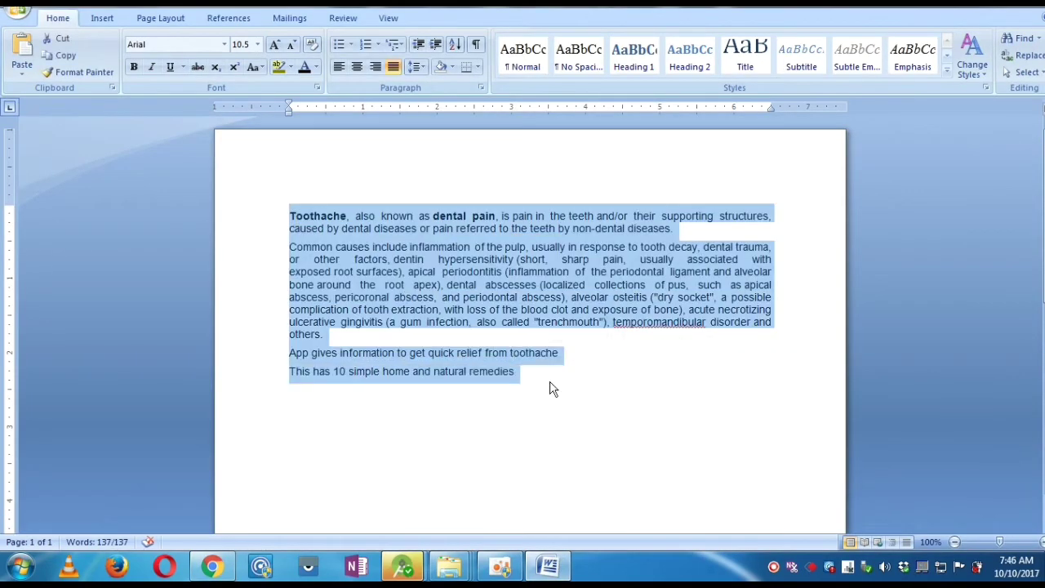
pyautogui.moveTo(217, 565)
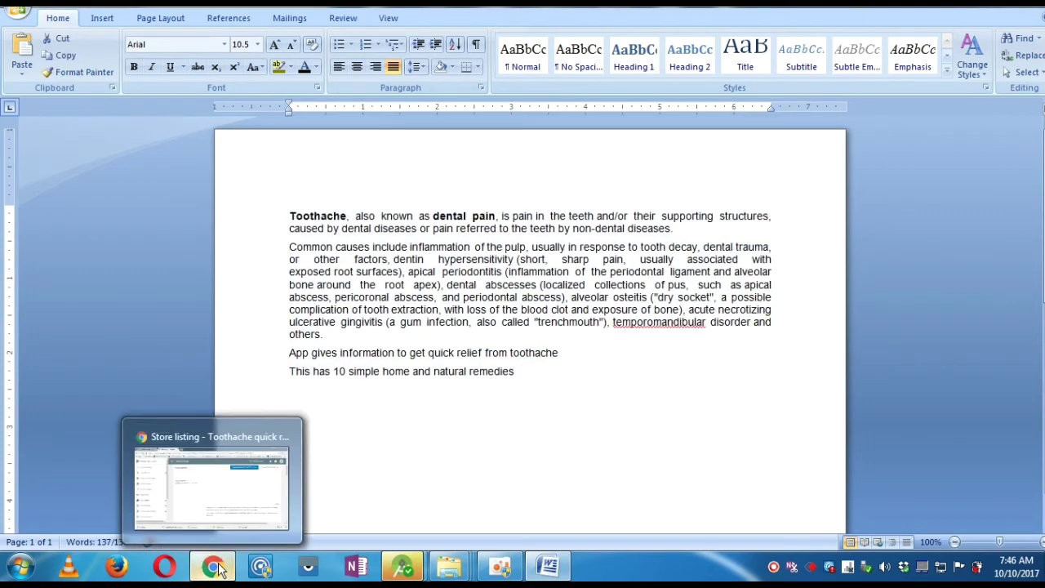
pyautogui.click(214, 469)
pyautogui.hotkey('ctrl', 'v')
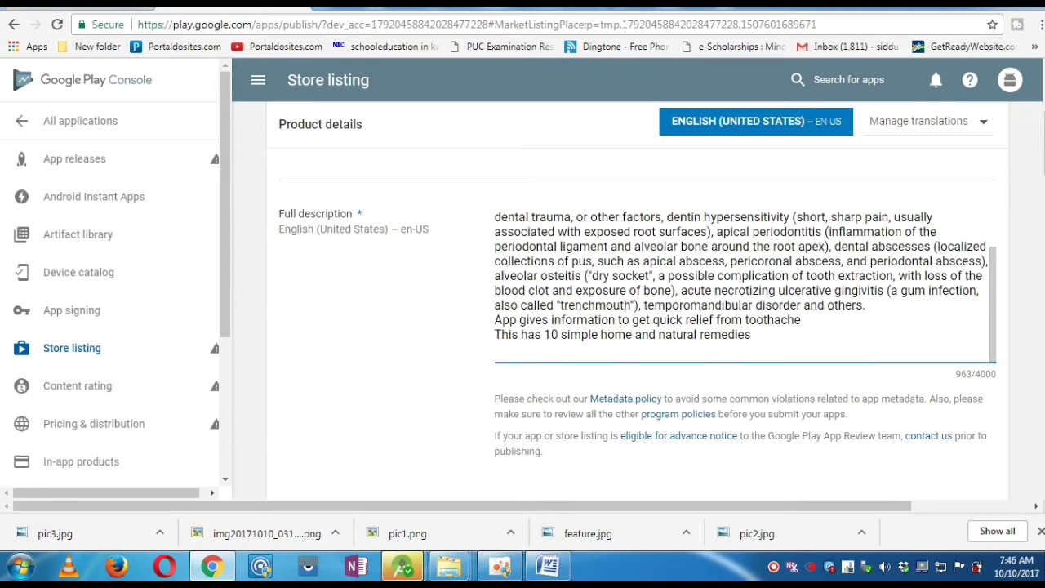
# - Scroll down to Graphic Assets and open the phone screenshot file picker
pyautogui.scroll(-6, 637, 327)
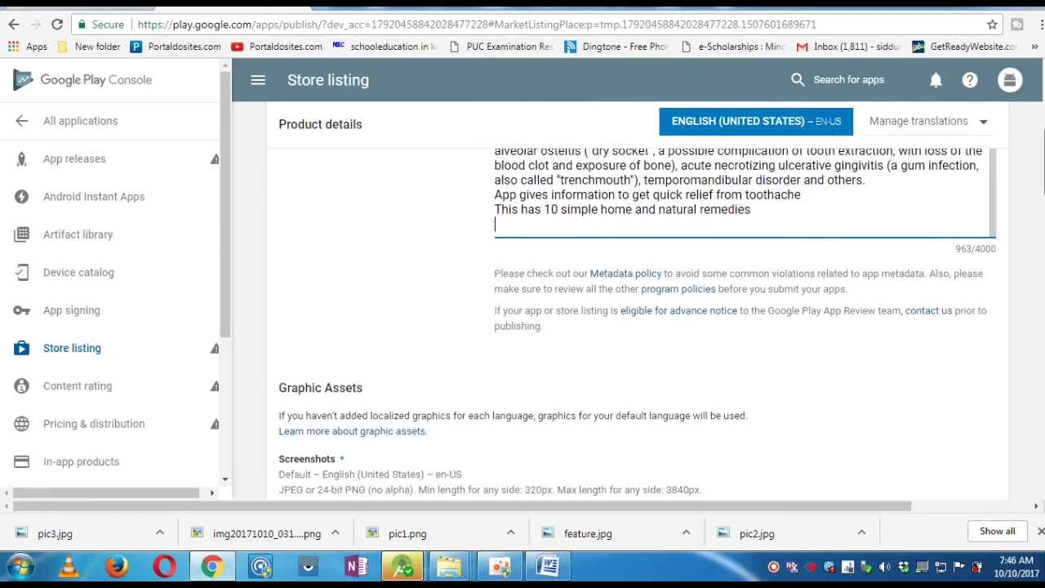
pyautogui.scroll(-3, 1011, 281)
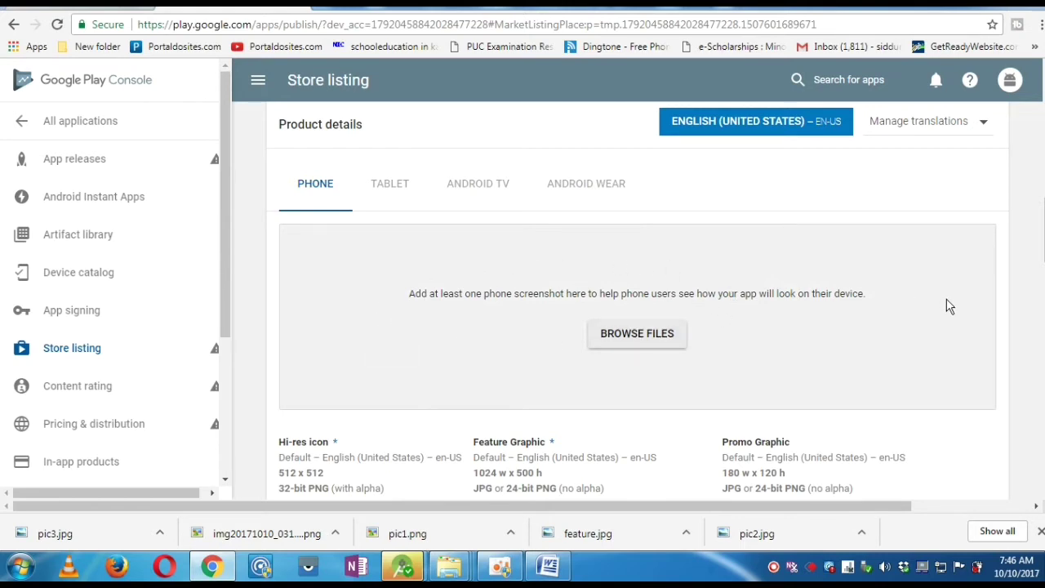
pyautogui.click(651, 345)
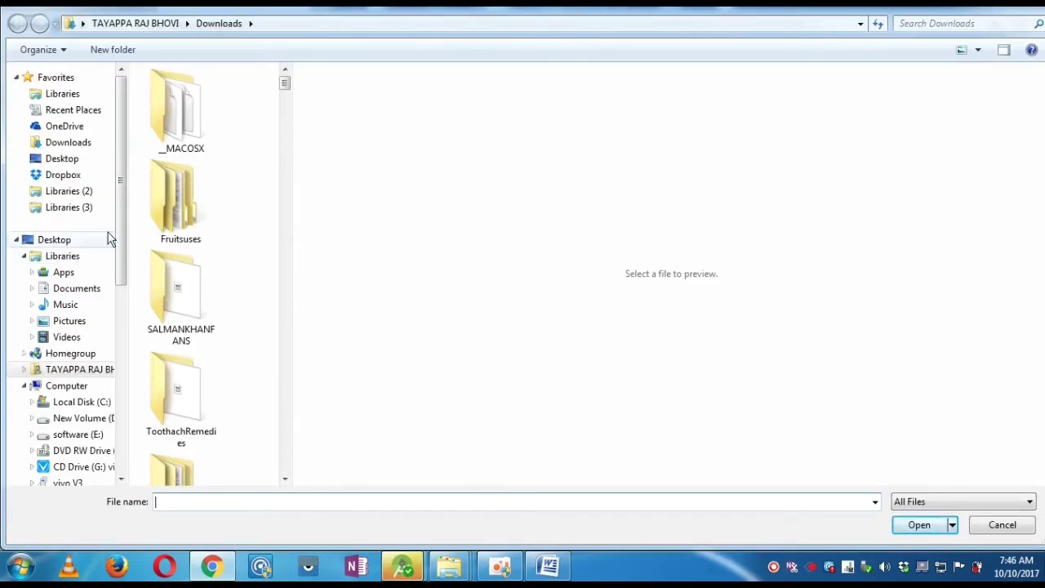
# - From software (E:) > AAAAA APK, upload pic1.png, pic2.jpg and pic3.jpg as phone screenshots
pyautogui.click(90, 160)
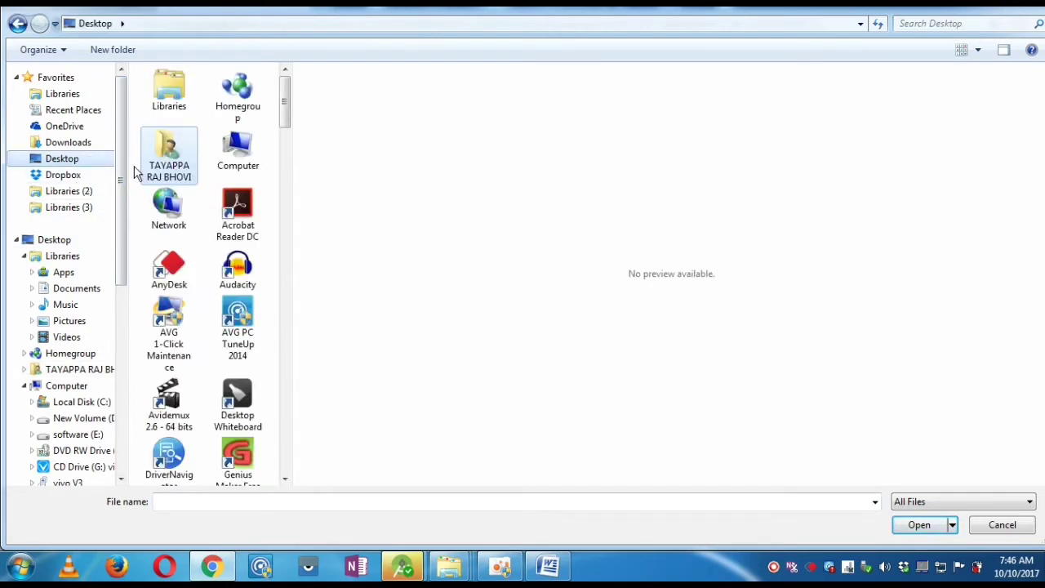
pyautogui.doubleClick(241, 156)
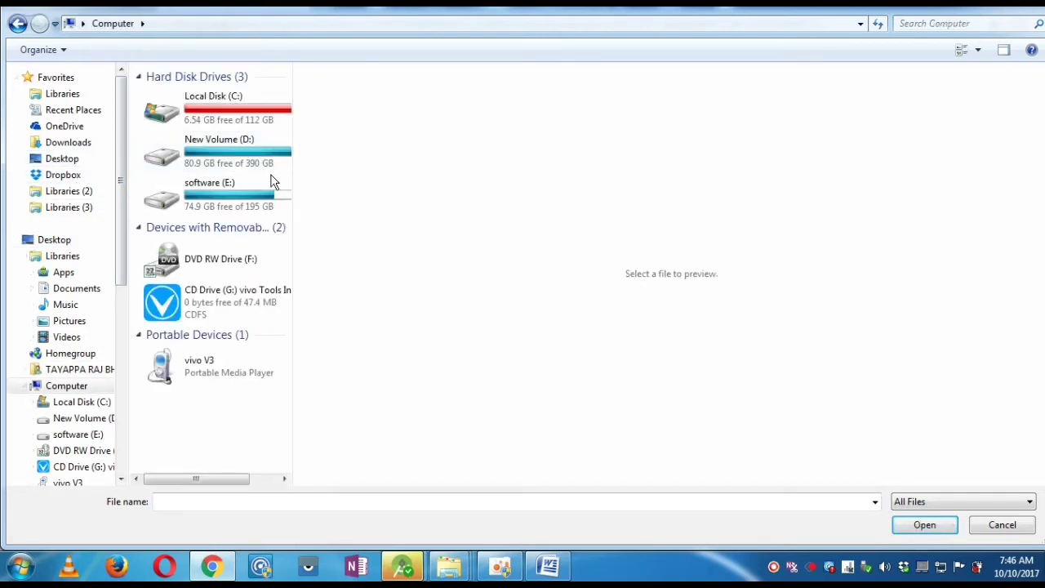
pyautogui.click(241, 194)
pyautogui.doubleClick(241, 195)
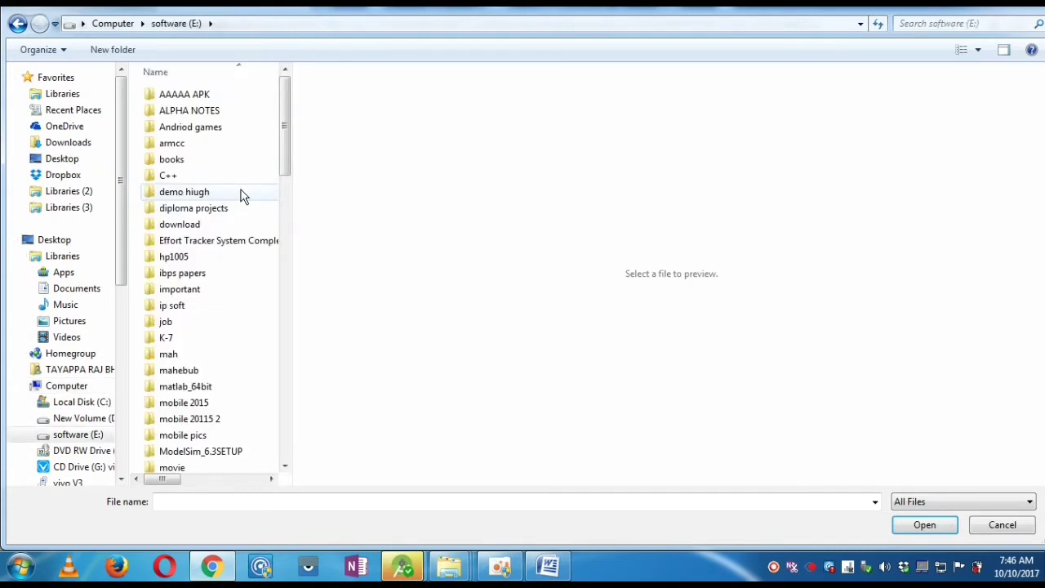
pyautogui.doubleClick(210, 93)
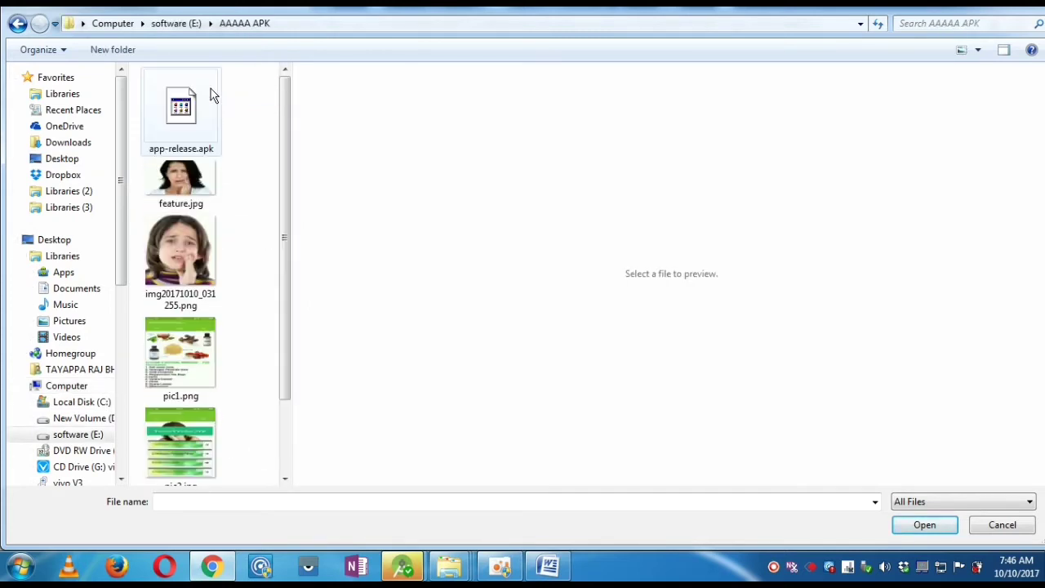
pyautogui.click(204, 163)
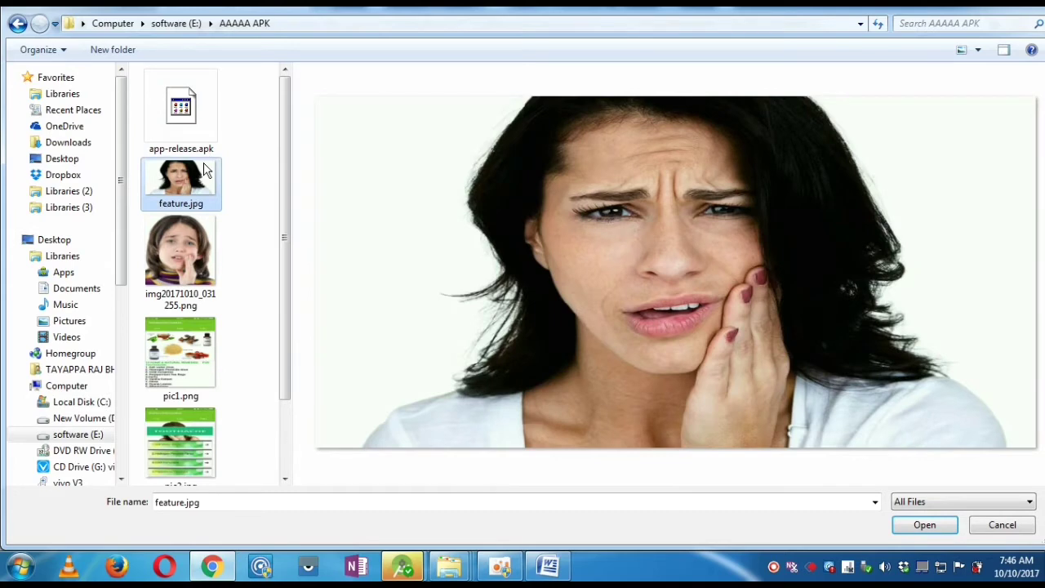
pyautogui.moveTo(290, 207); pyautogui.dragTo(300, 282)
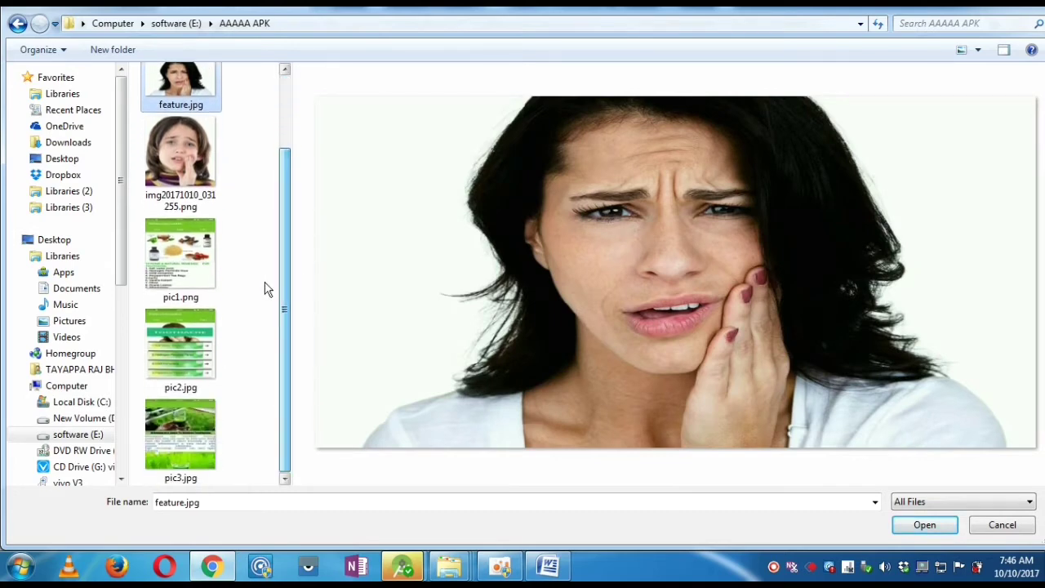
pyautogui.click(172, 276)
pyautogui.keyDown('ctrl'); pyautogui.click(183, 339); pyautogui.keyUp('ctrl')
pyautogui.keyDown('ctrl'); pyautogui.click(204, 430); pyautogui.keyUp('ctrl')
pyautogui.click(931, 524)
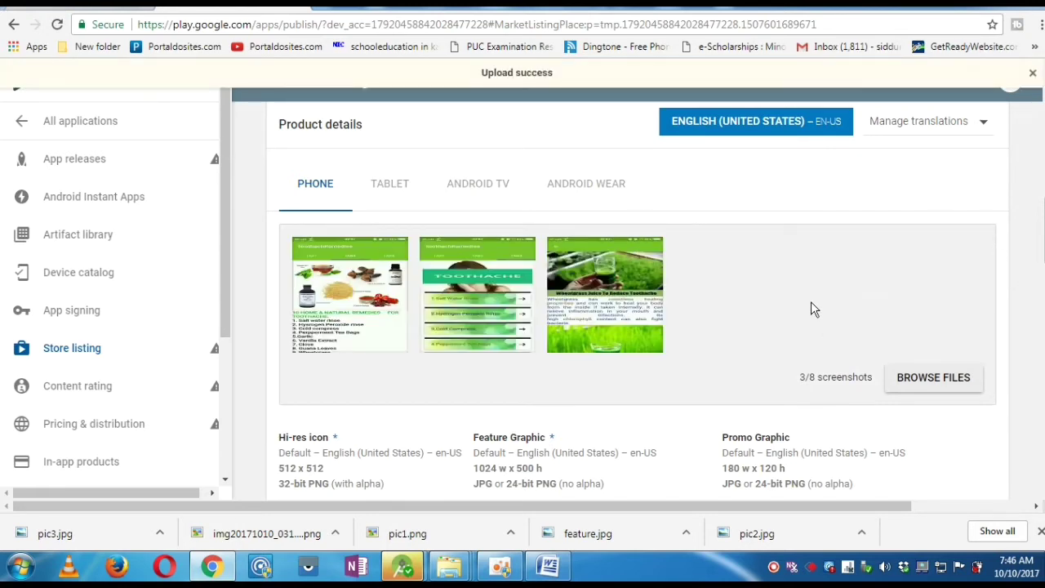
# - Upload img20171010_031255.png as the hi-res icon
pyautogui.scroll(-3, 858, 346)
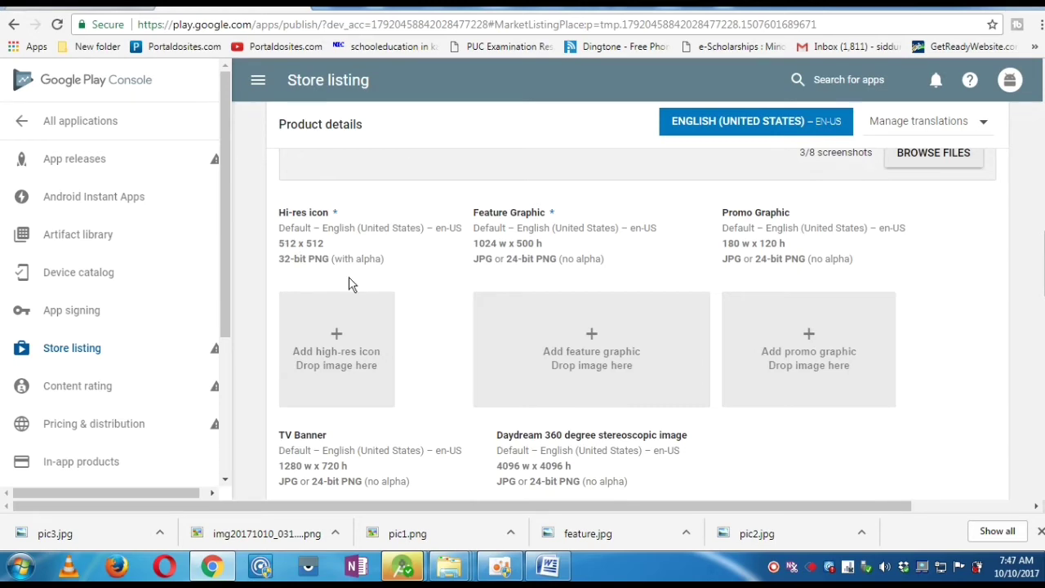
pyautogui.click(337, 354)
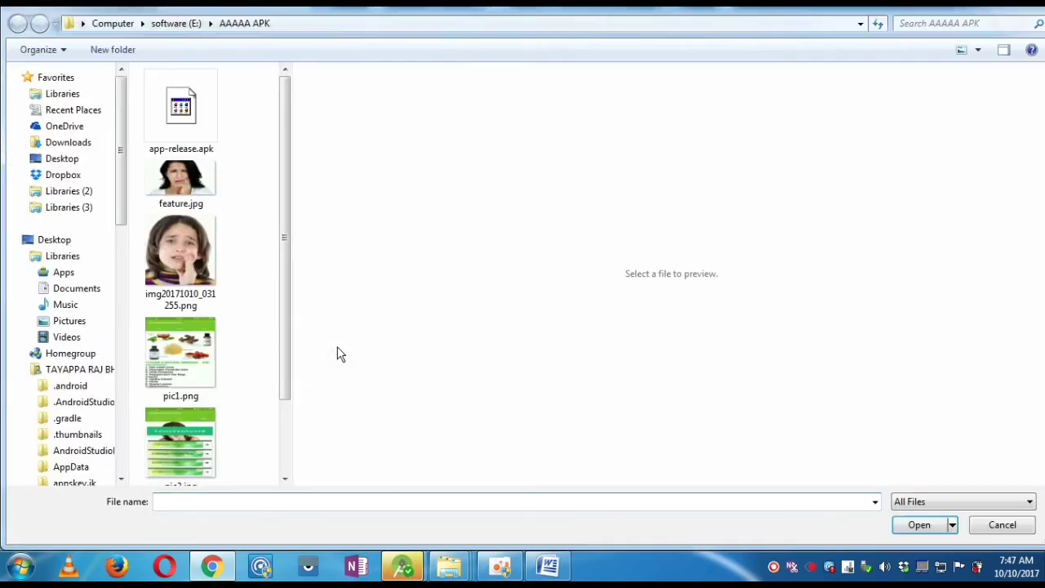
pyautogui.scroll(-1, 285, 336)
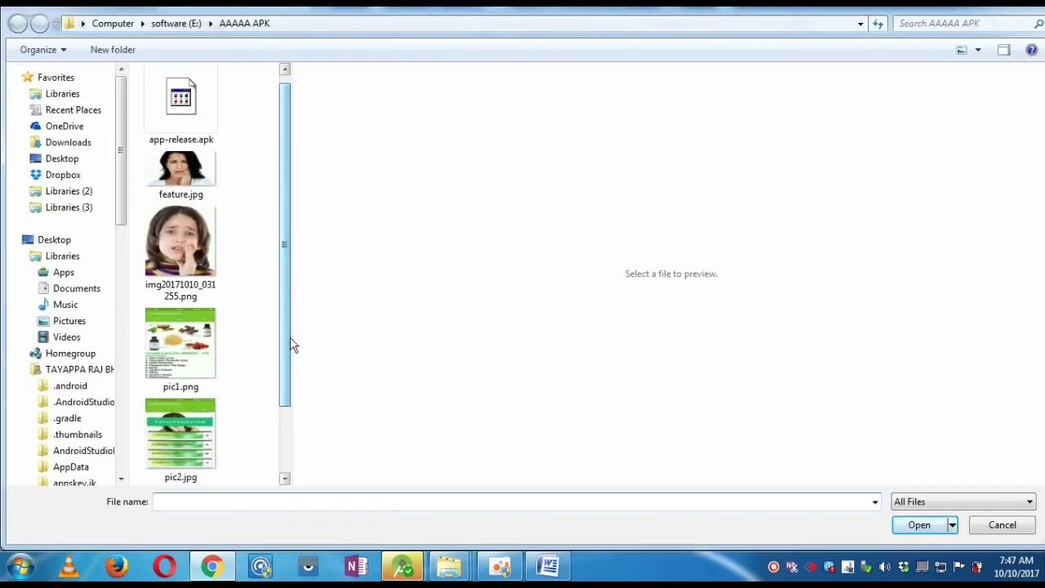
pyautogui.click(201, 260)
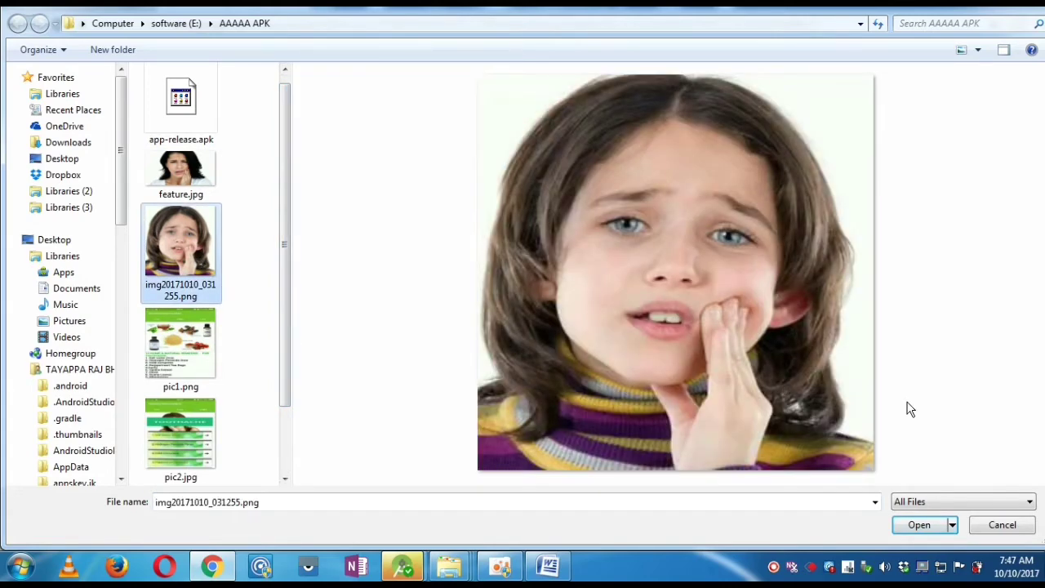
pyautogui.click(918, 524)
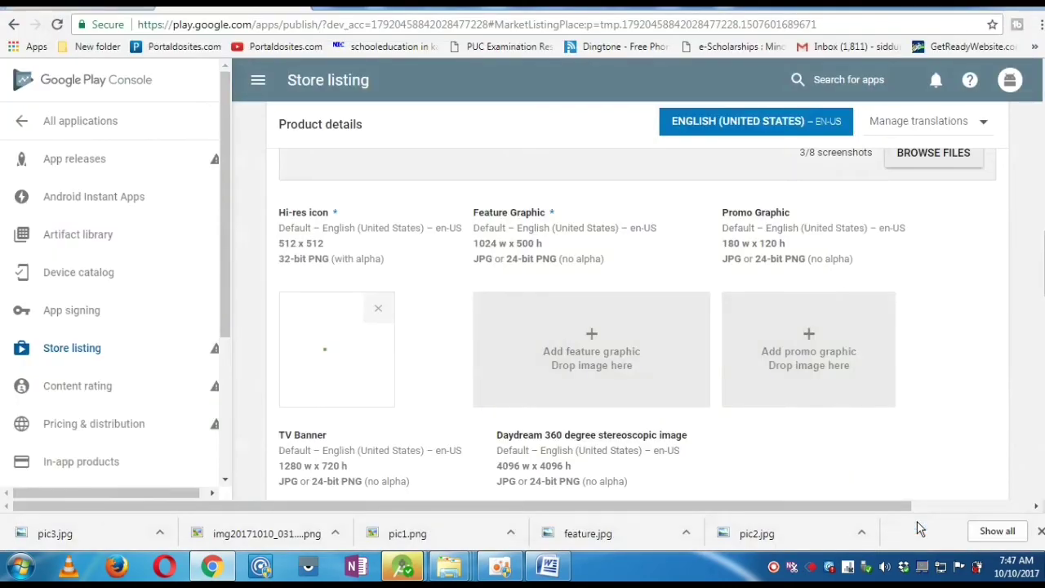
pyautogui.click(592, 339)
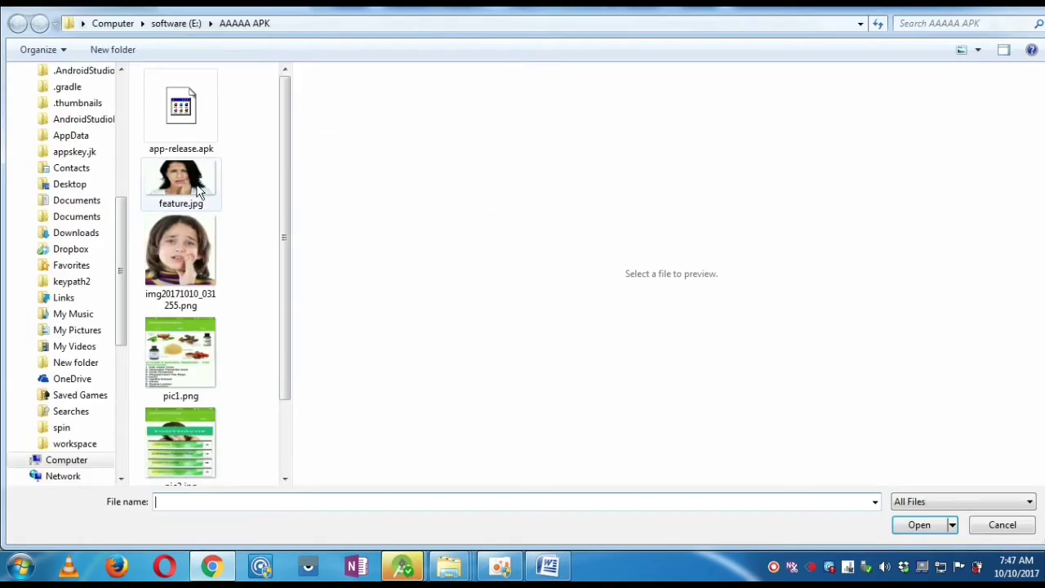
# - Upload feature.jpg as the feature graphic and pick img20171010_031255.png for the promo graphic
pyautogui.click(208, 188)
pyautogui.click(904, 523)
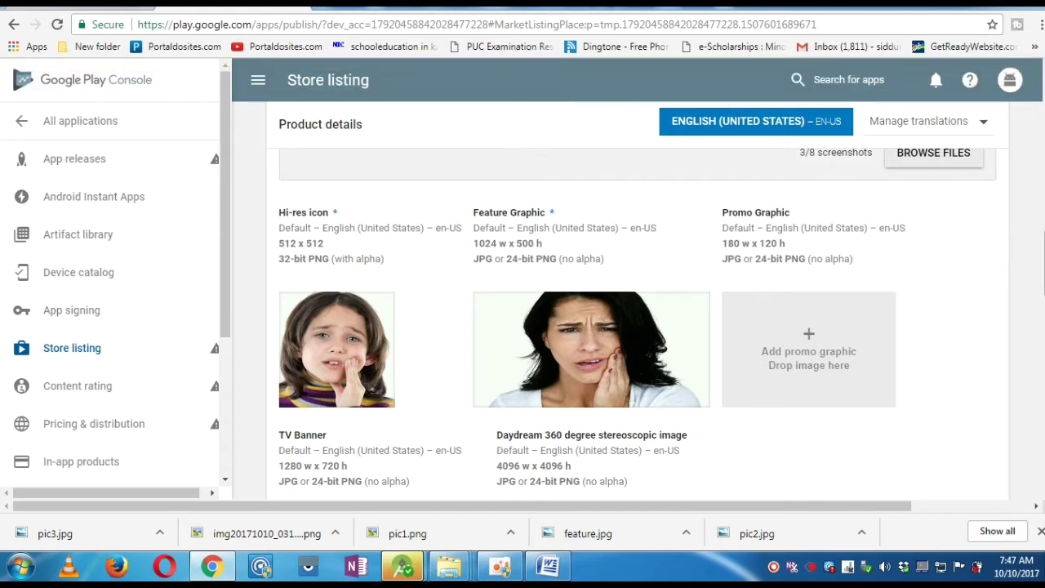
pyautogui.moveTo(576, 319)
pyautogui.click(820, 335)
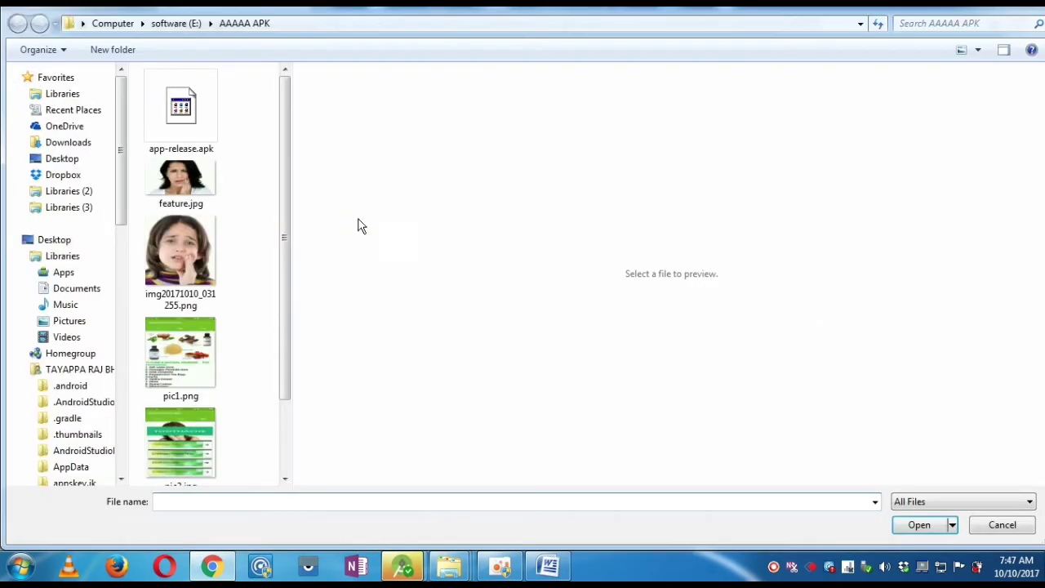
pyautogui.click(192, 245)
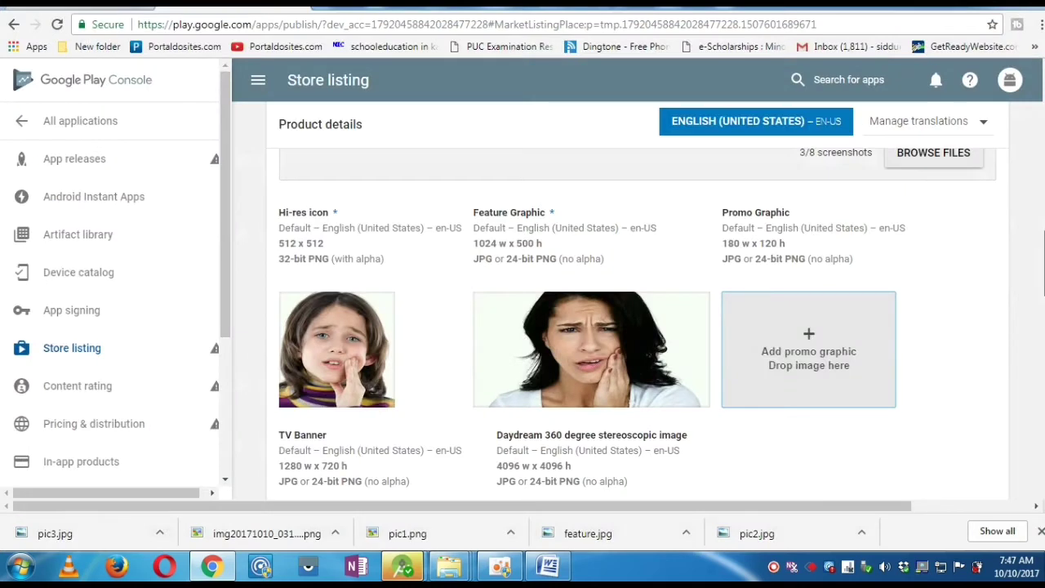
# - Set Categorization to application type Applications and category Health & Fitness
pyautogui.scroll(-2, 576, 275)
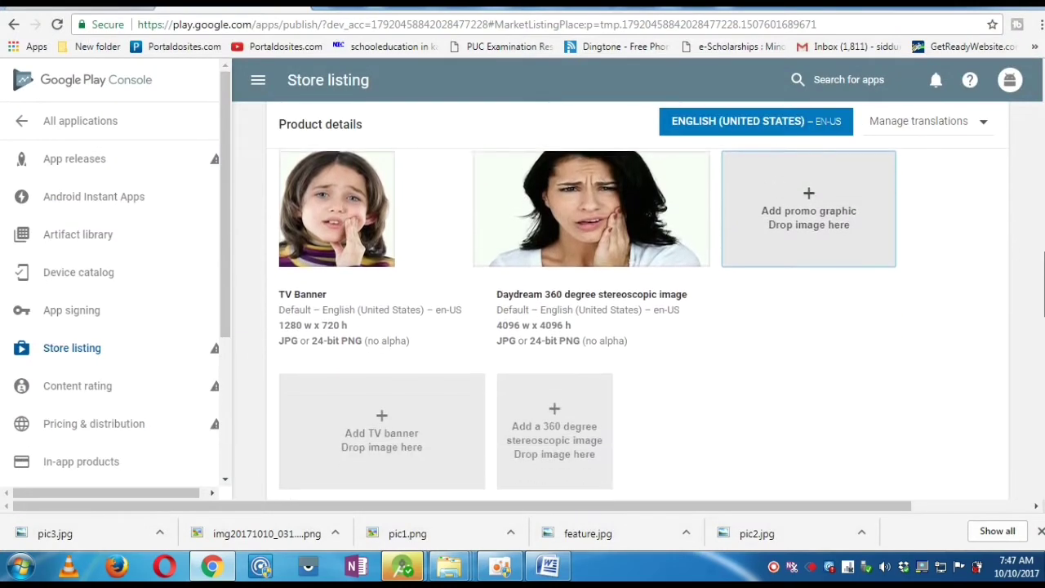
pyautogui.scroll(1, 575, 275)
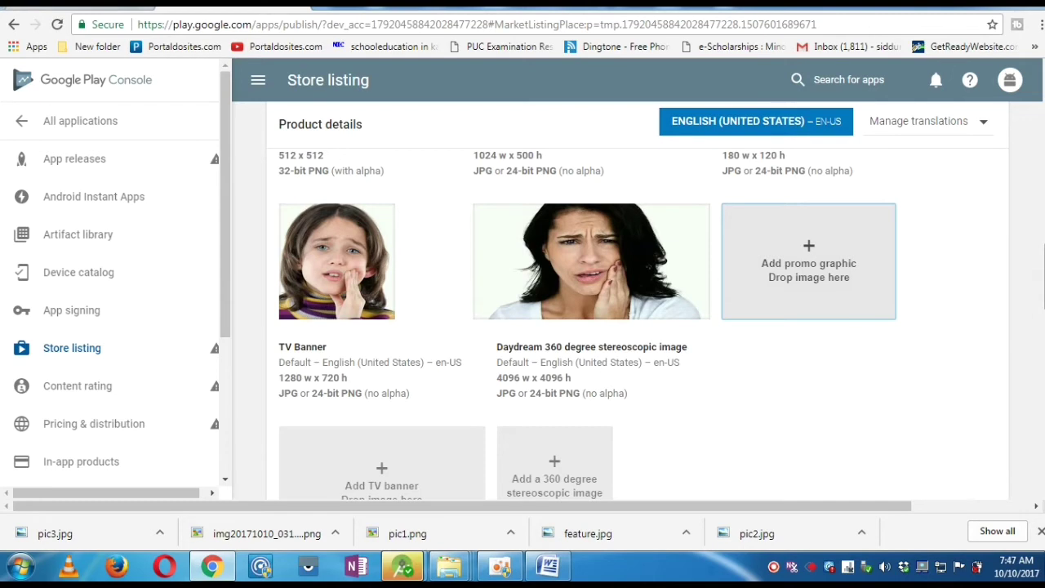
pyautogui.scroll(-6, 637, 327)
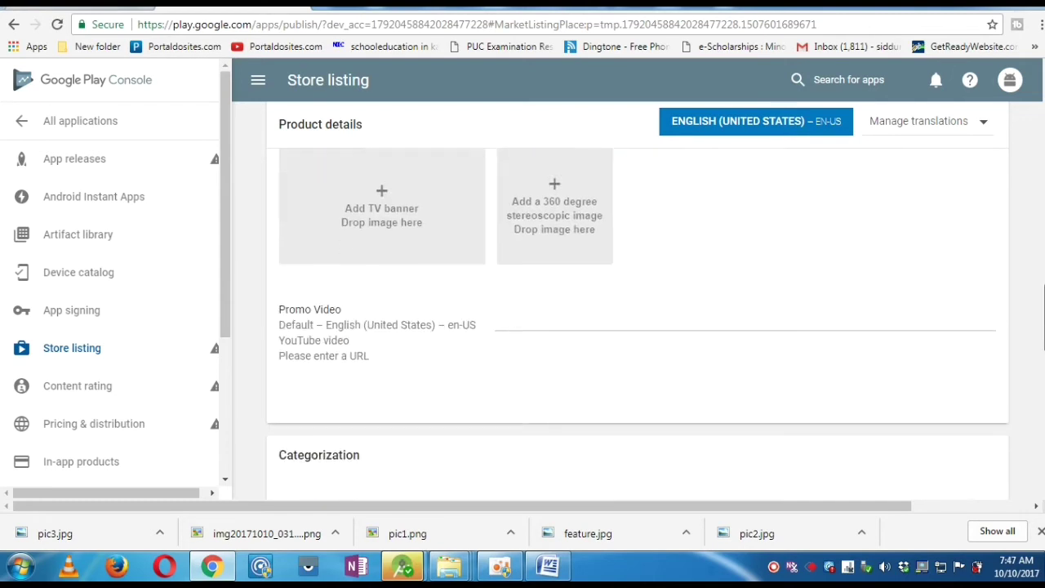
pyautogui.scroll(-1, 637, 327)
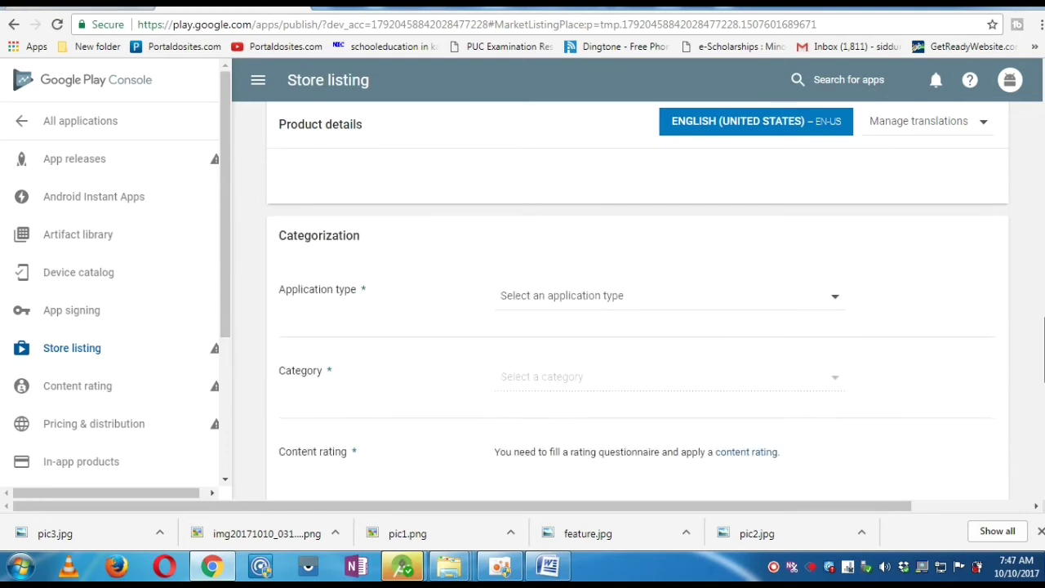
pyautogui.click(765, 318)
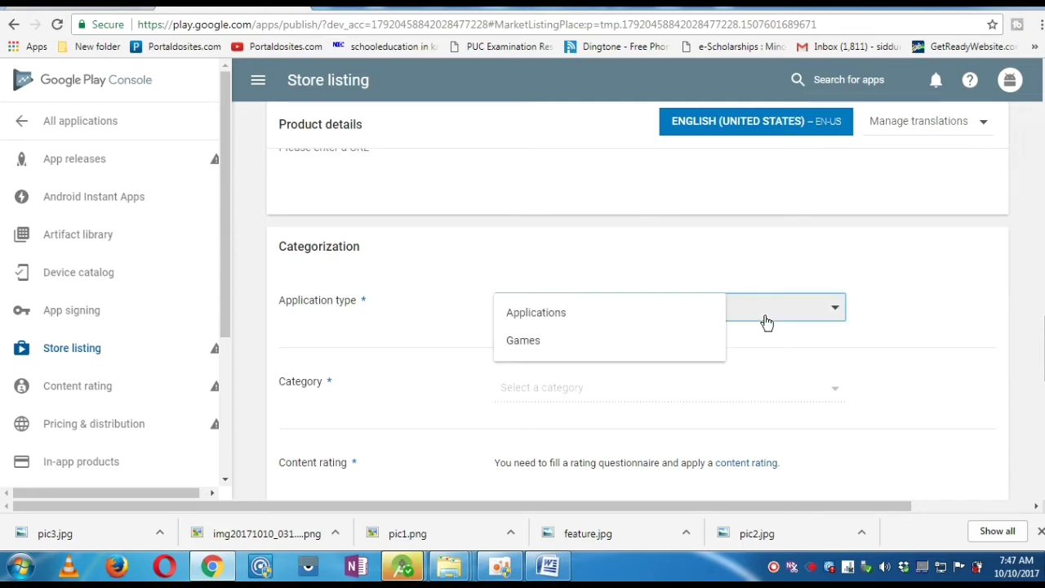
pyautogui.click(679, 326)
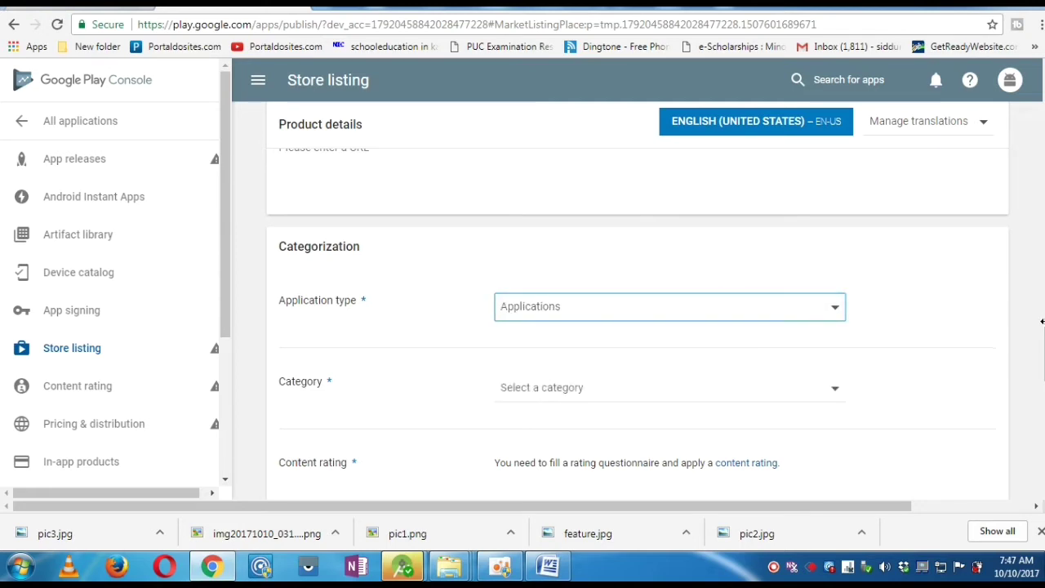
pyautogui.scroll(-4, 1042, 355)
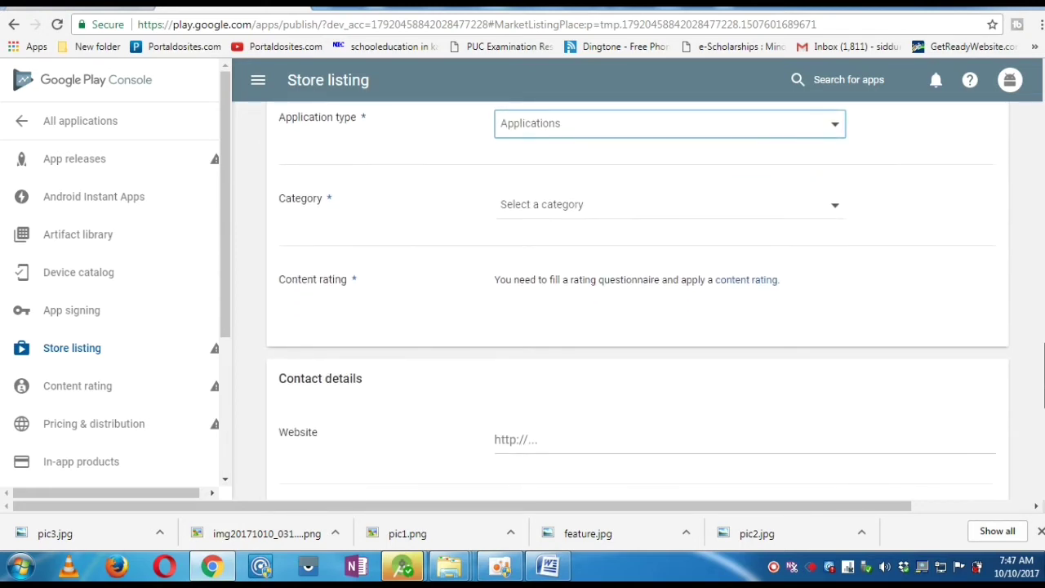
pyautogui.click(670, 226)
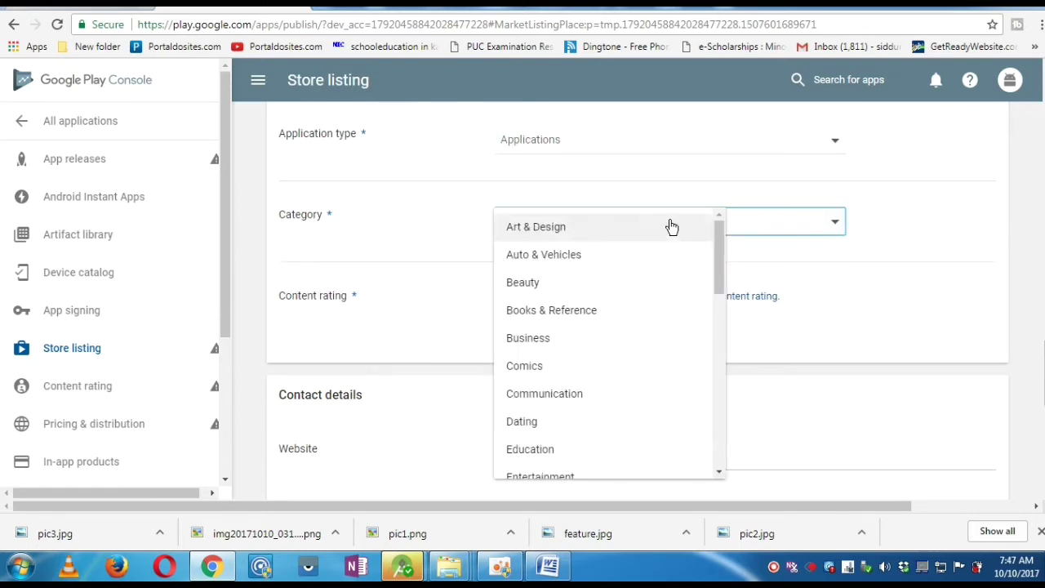
pyautogui.moveTo(716, 242); pyautogui.dragTo(725, 320)
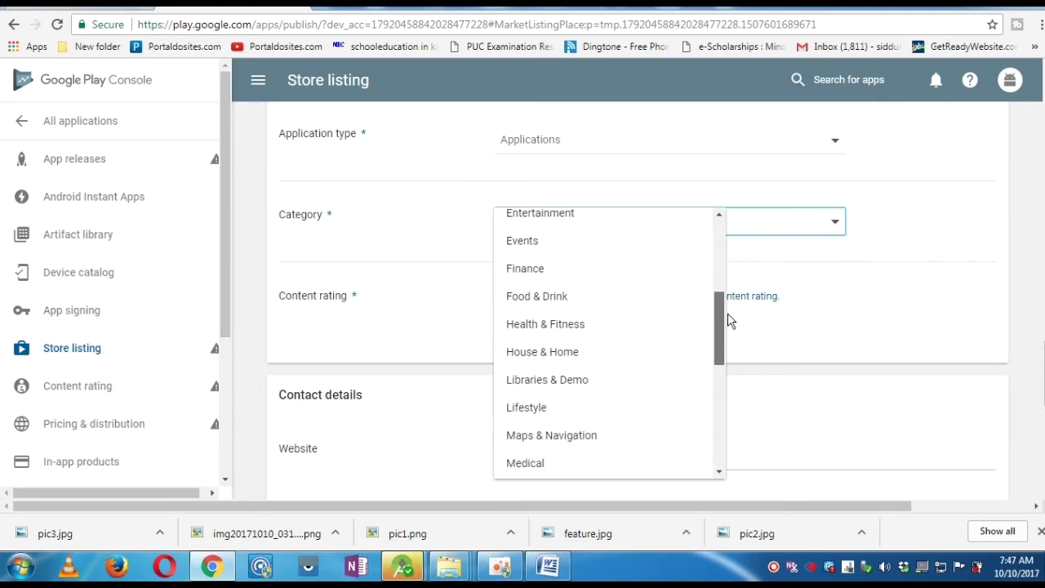
pyautogui.click(631, 325)
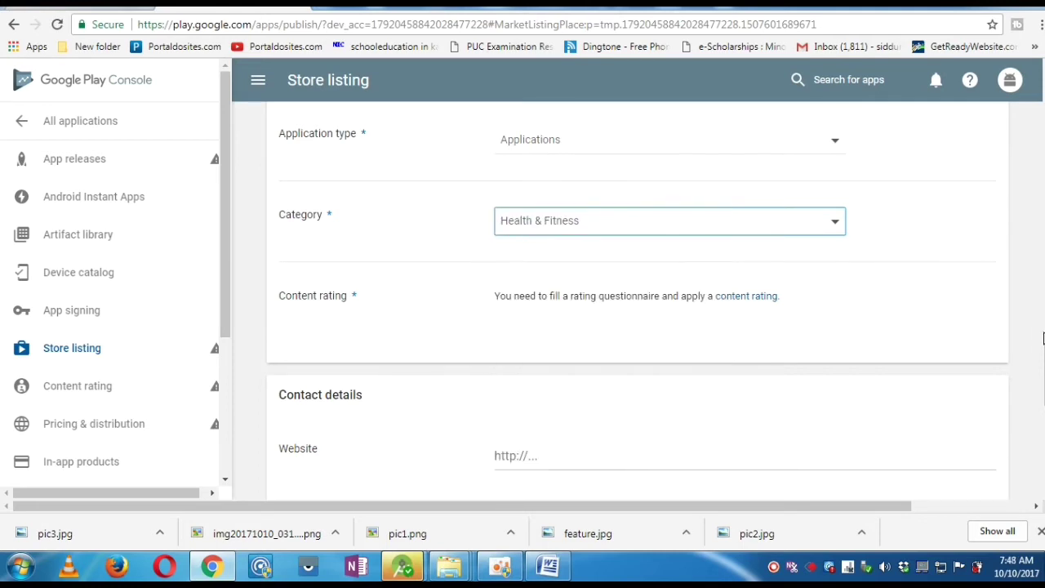
pyautogui.scroll(-3, 637, 299)
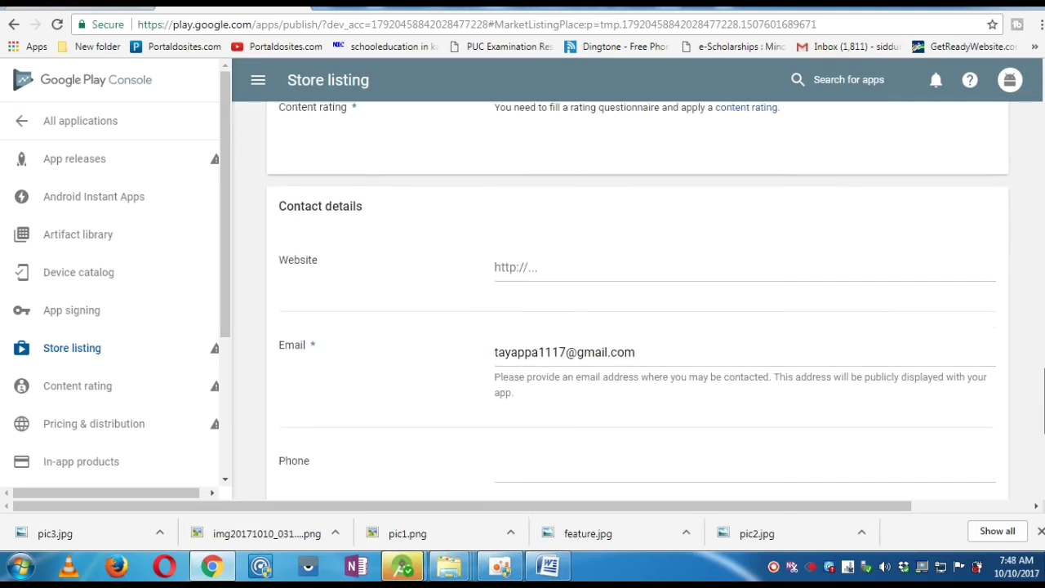
pyautogui.scroll(-1, 637, 298)
pyautogui.scroll(1, 637, 298)
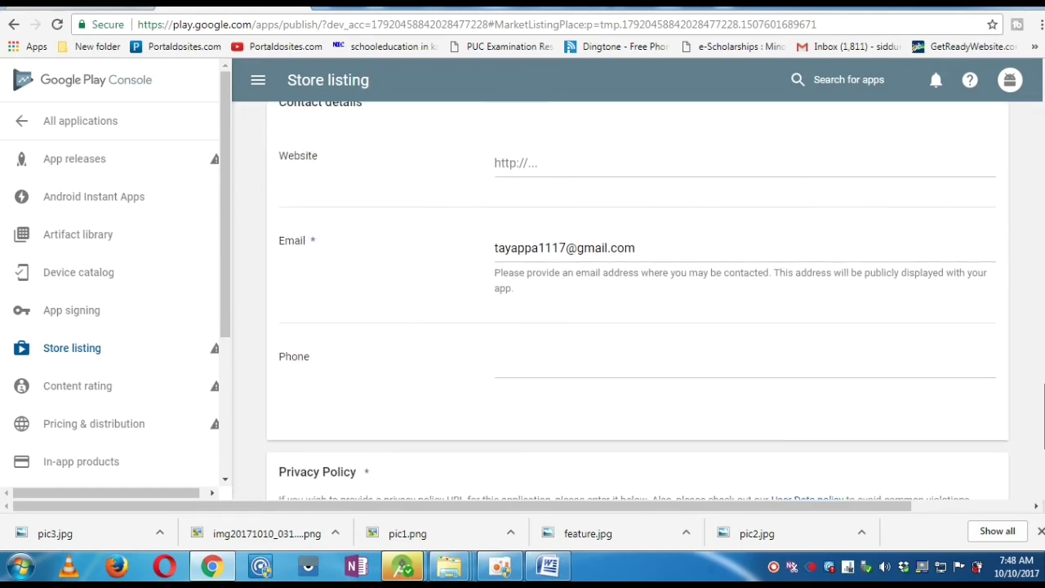
pyautogui.scroll(-1, 637, 299)
pyautogui.scroll(-2, 939, 400)
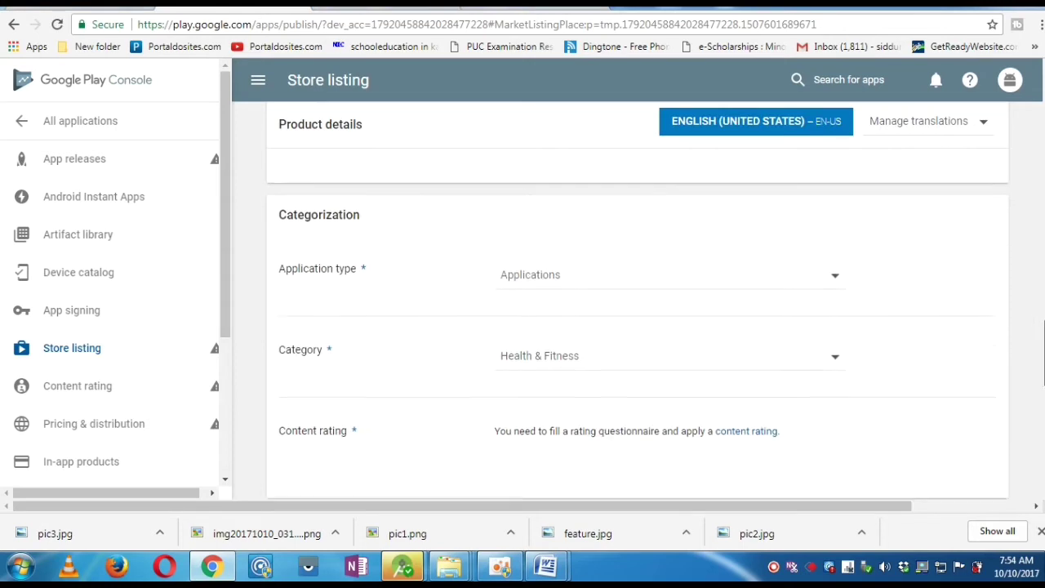
pyautogui.scroll(-1, 637, 327)
pyautogui.scroll(-2, 901, 373)
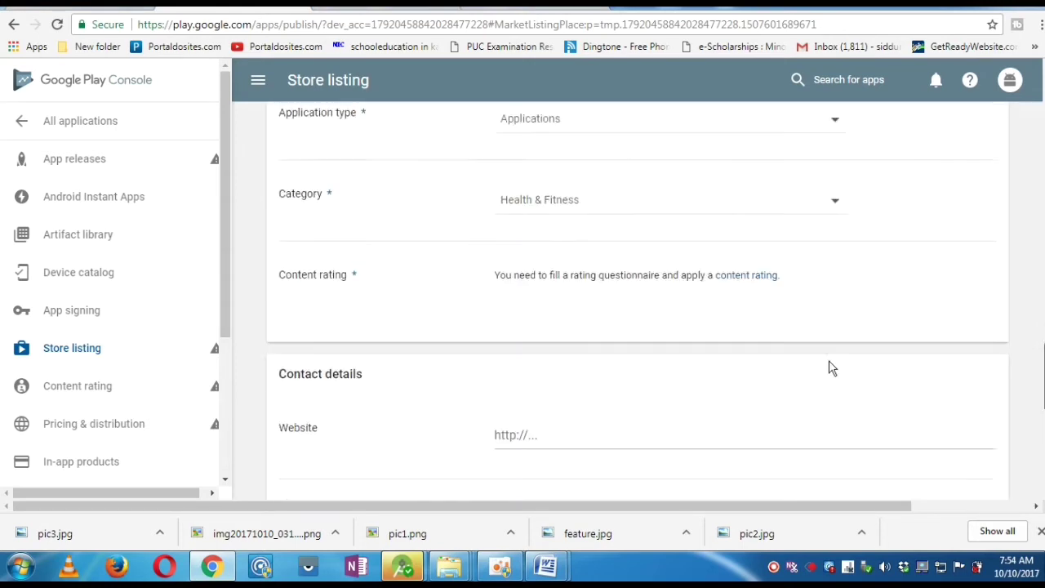
pyautogui.scroll(-2, 680, 292)
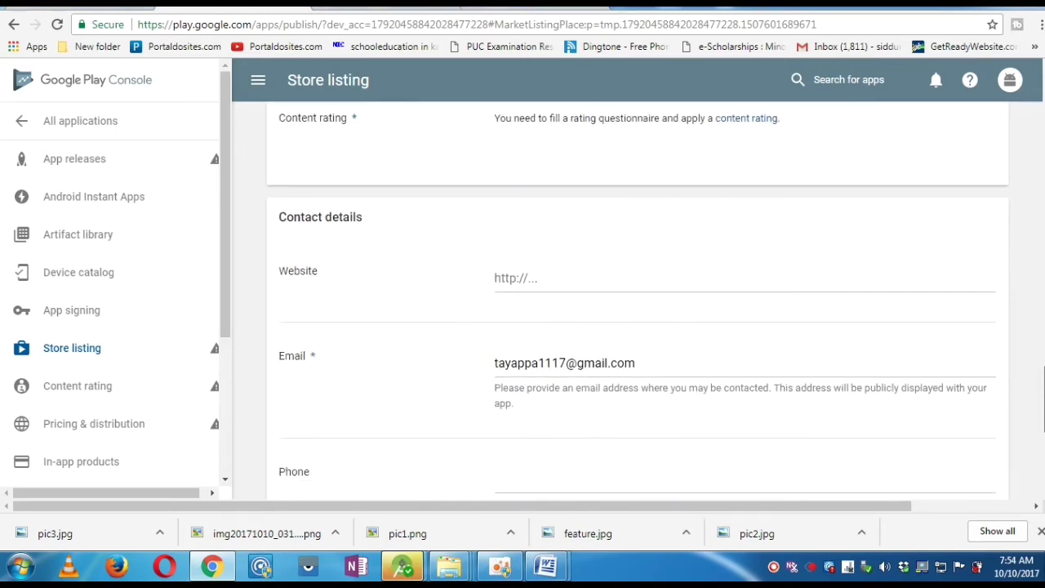
pyautogui.click(656, 263)
pyautogui.click(644, 336)
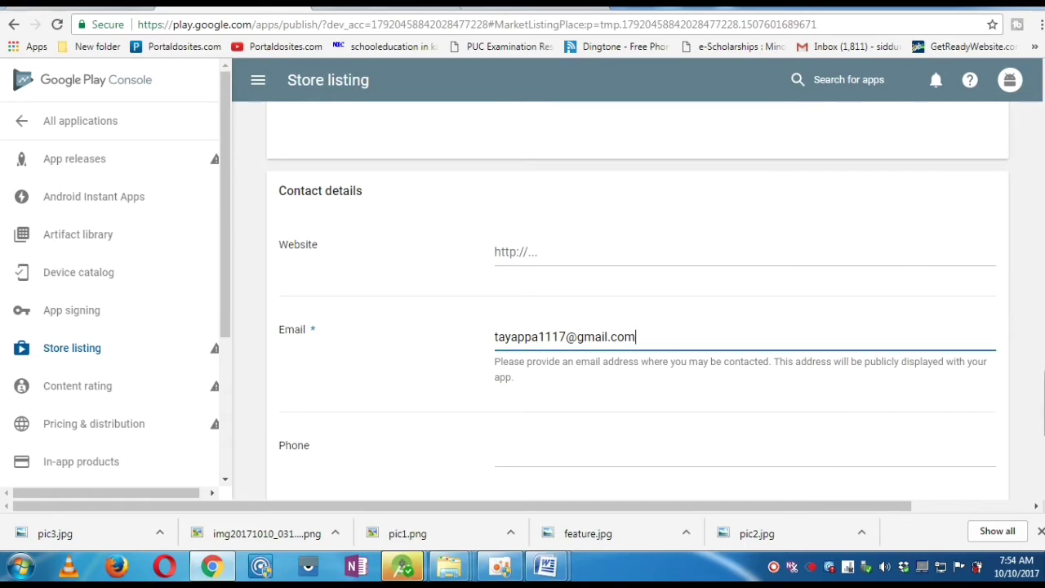
pyautogui.scroll(-3, 639, 308)
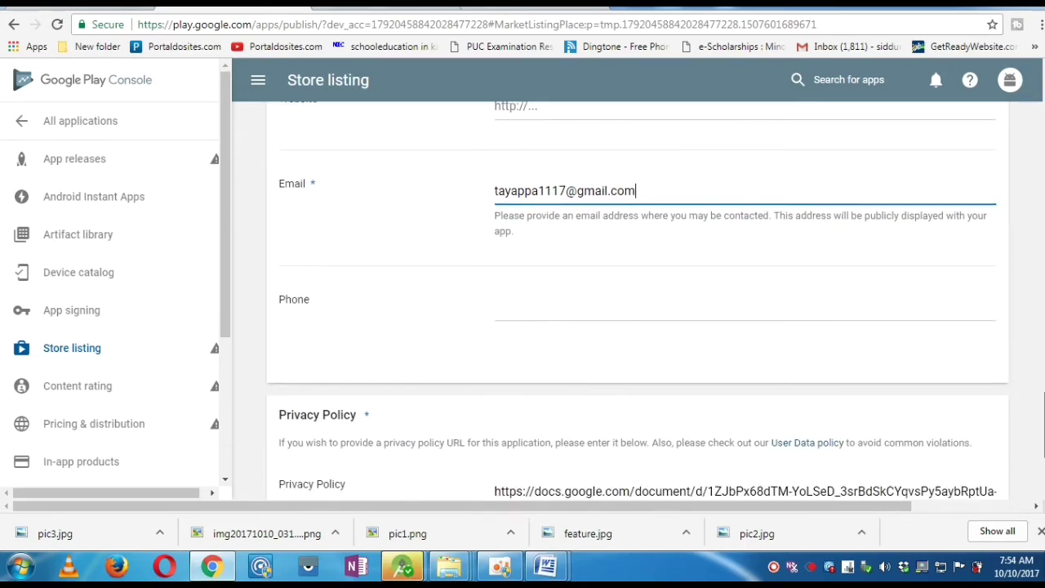
pyautogui.scroll(-1, 899, 456)
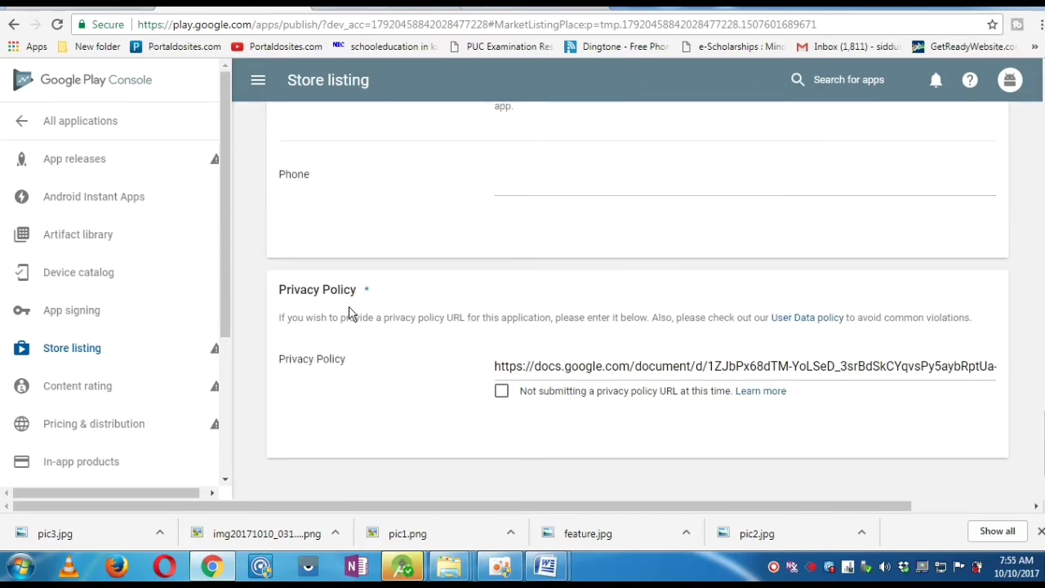
# - Delete the old Privacy Policy URL and switch to the Google Docs privacy policy document
pyautogui.moveTo(495, 367); pyautogui.dragTo(1041, 366)
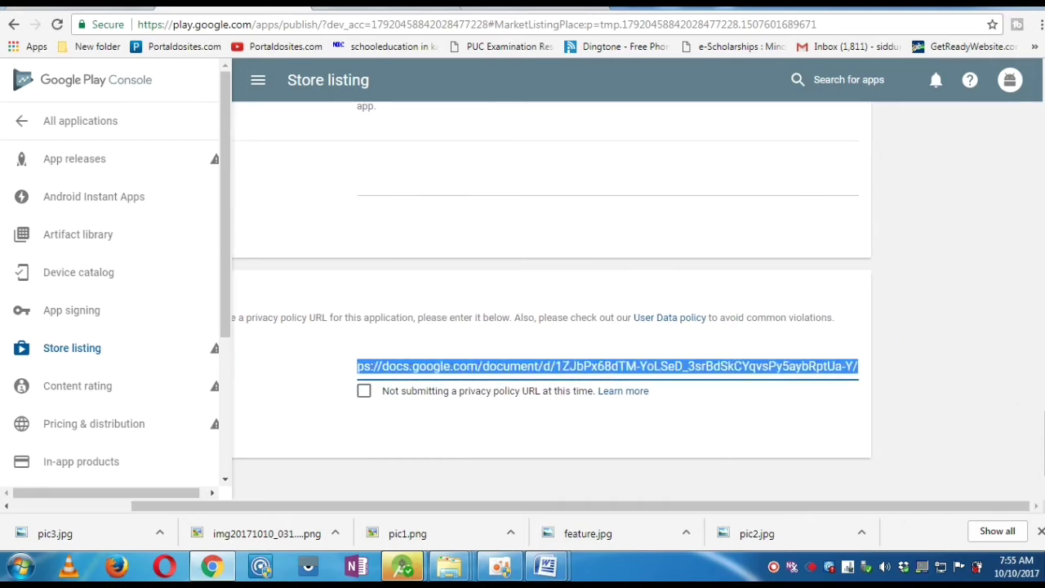
pyautogui.press('BackSpace')
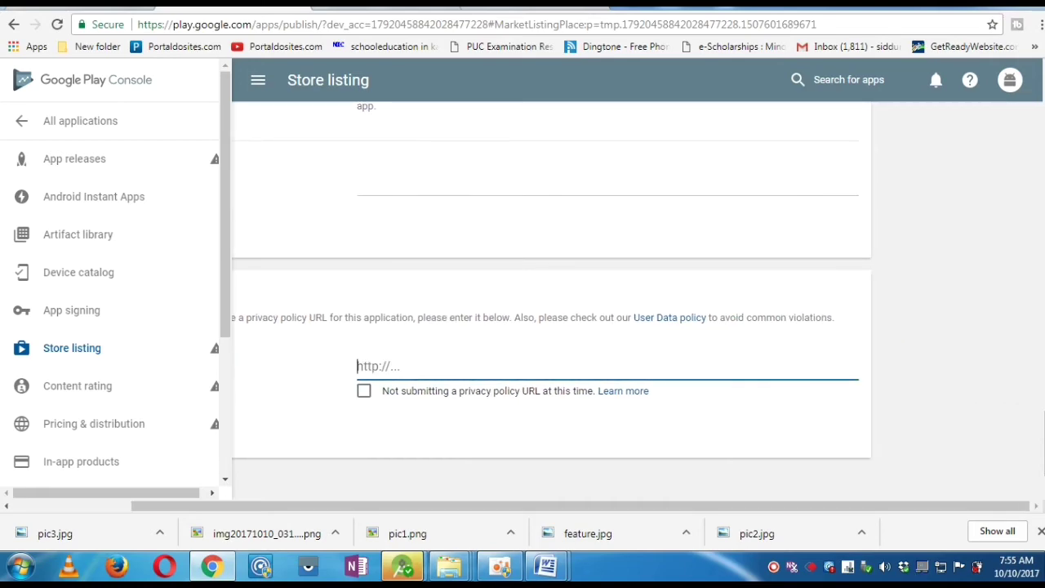
pyautogui.click(523, 9)
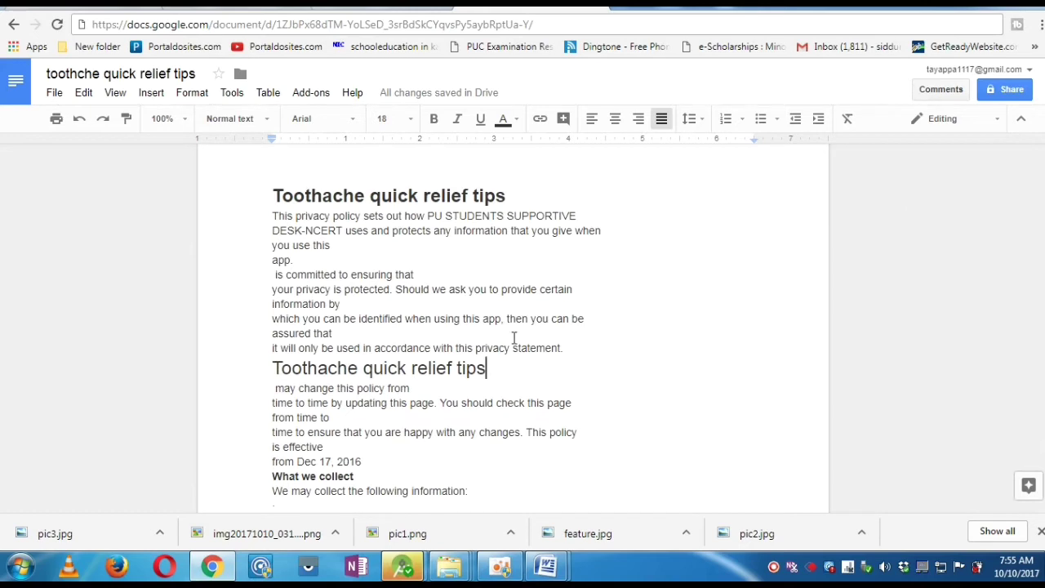
# - Paste the 'toothche quick relief tips' document's Google Docs URL into the Privacy Policy field
pyautogui.click(273, 215)
pyautogui.press('Down')
pyautogui.press('Down')
pyautogui.press('Down')
pyautogui.press('Down')
pyautogui.press('Down')
pyautogui.press('Down')
pyautogui.press('Down')
pyautogui.press('Down')
pyautogui.press('Down')
pyautogui.press('Down')
pyautogui.press('Down')
pyautogui.press('Down')
pyautogui.press('Down')
pyautogui.click(386, 28)
pyautogui.hotkey('ctrl', 'c')
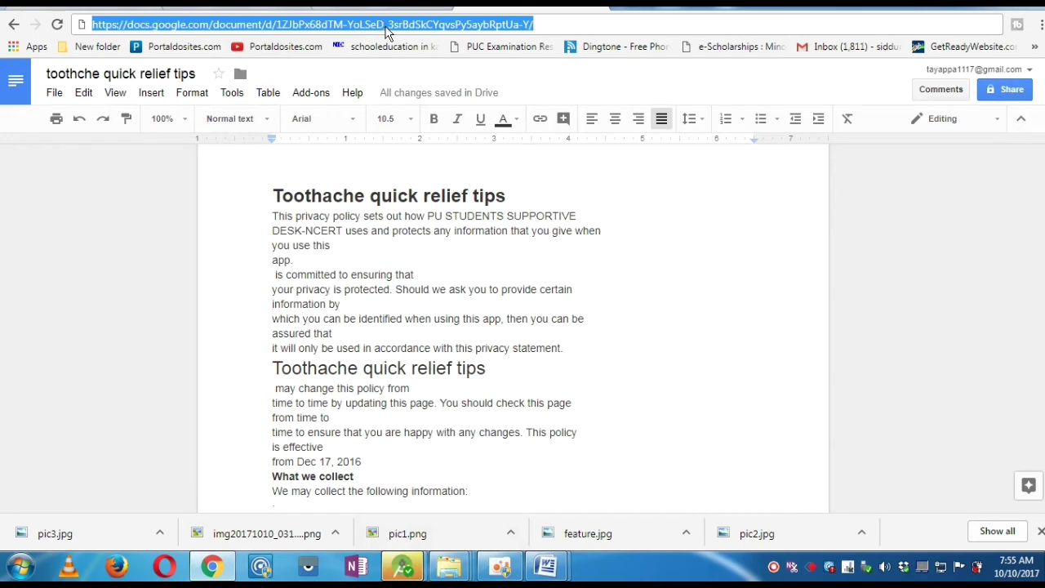
pyautogui.click(216, 6)
pyautogui.hotkey('ctrl', 'v')
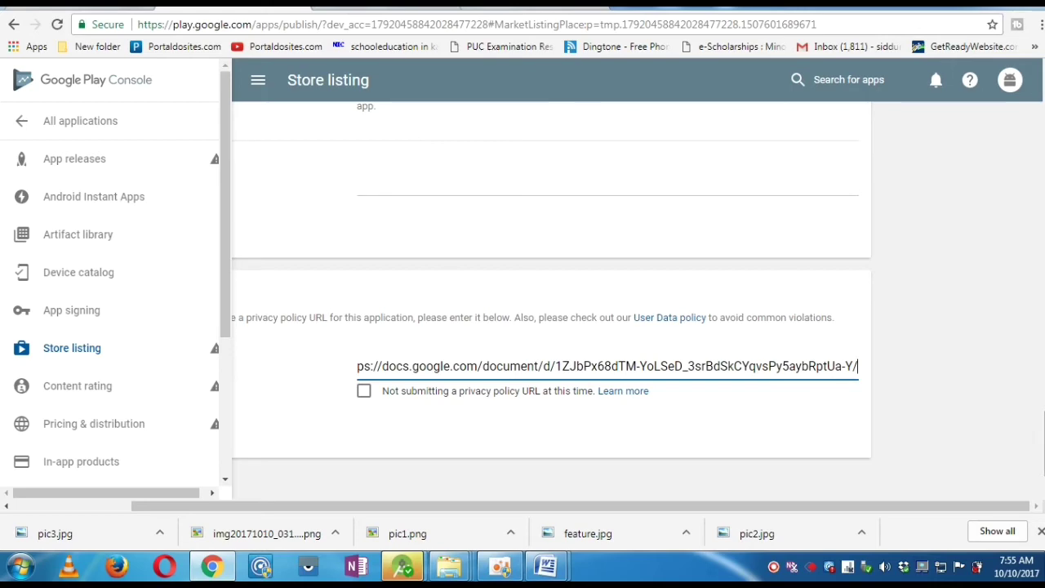
# - Save the store listing as a draft and go to the Content rating section
pyautogui.scroll(-1, 552, 293)
pyautogui.scroll(20, 552, 302)
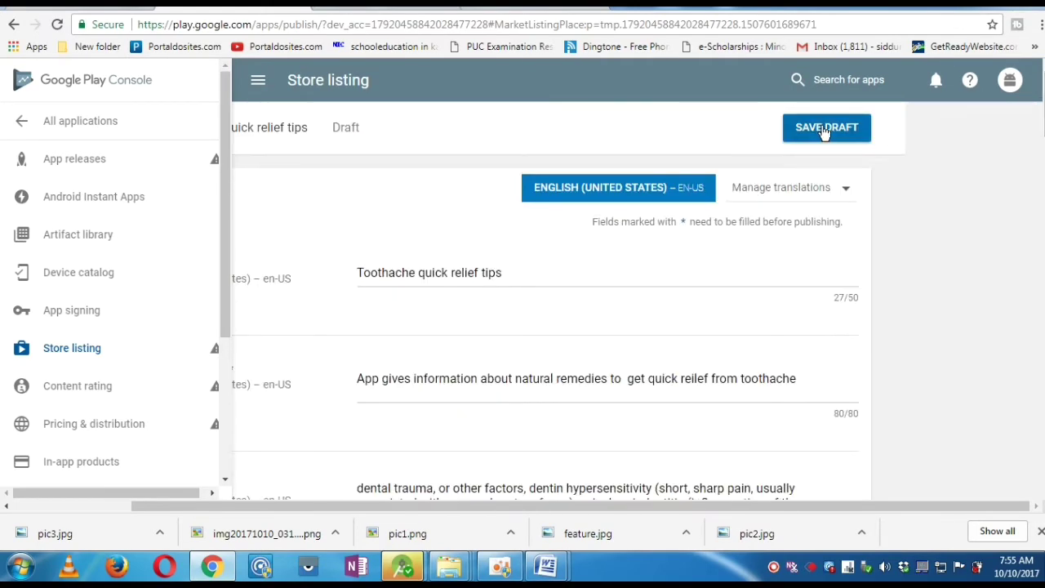
pyautogui.click(822, 128)
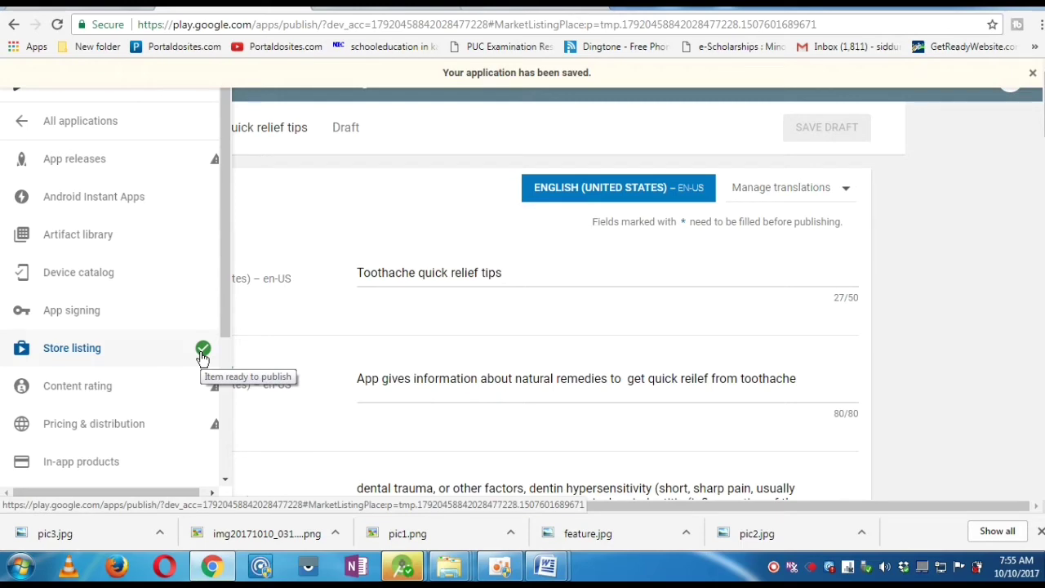
pyautogui.click(155, 392)
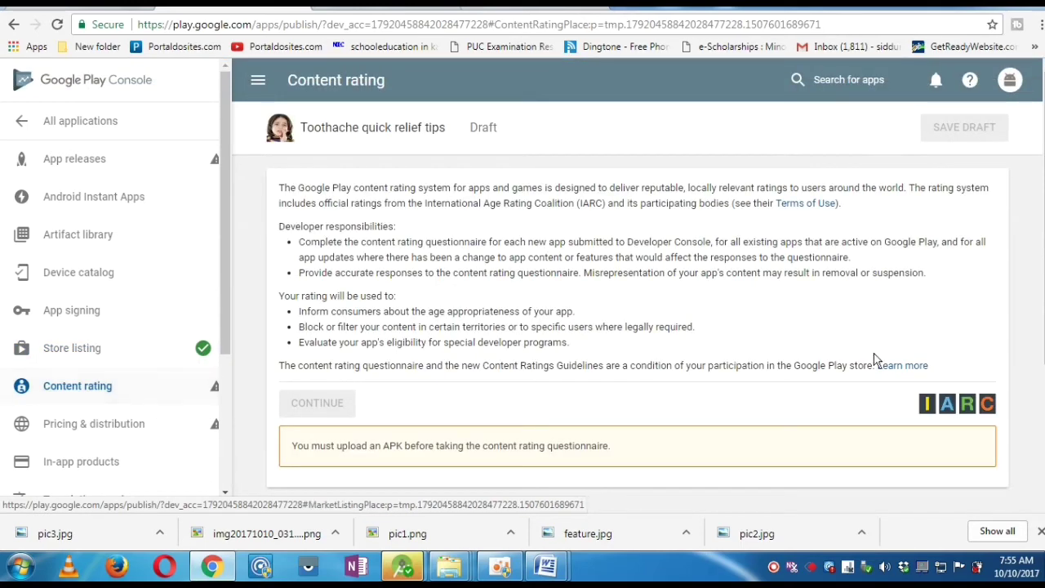
# - Read the Content rating page's APK-required notice, then go to App releases
pyautogui.scroll(-3, 637, 294)
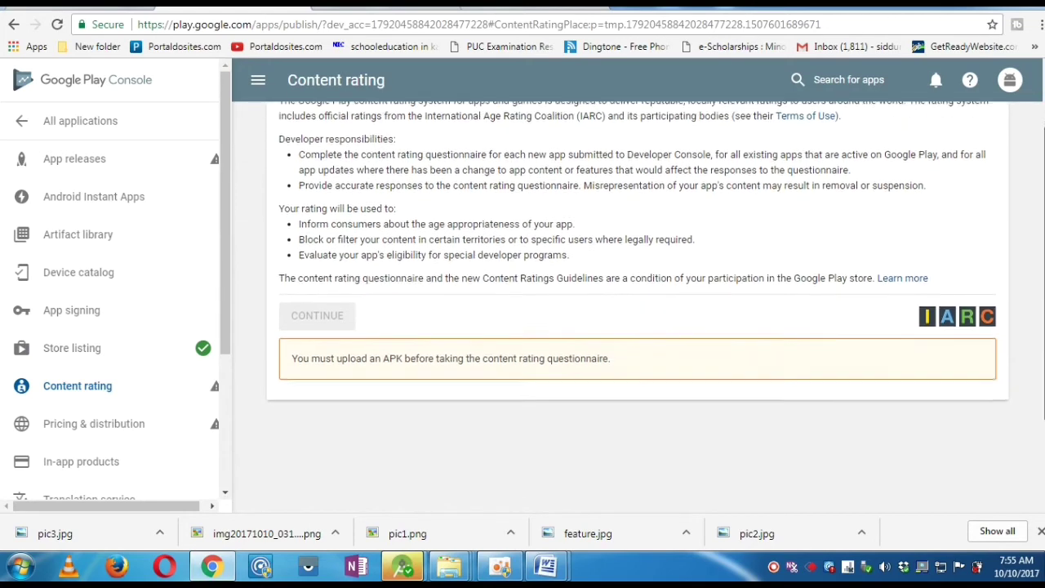
pyautogui.scroll(-1, 347, 308)
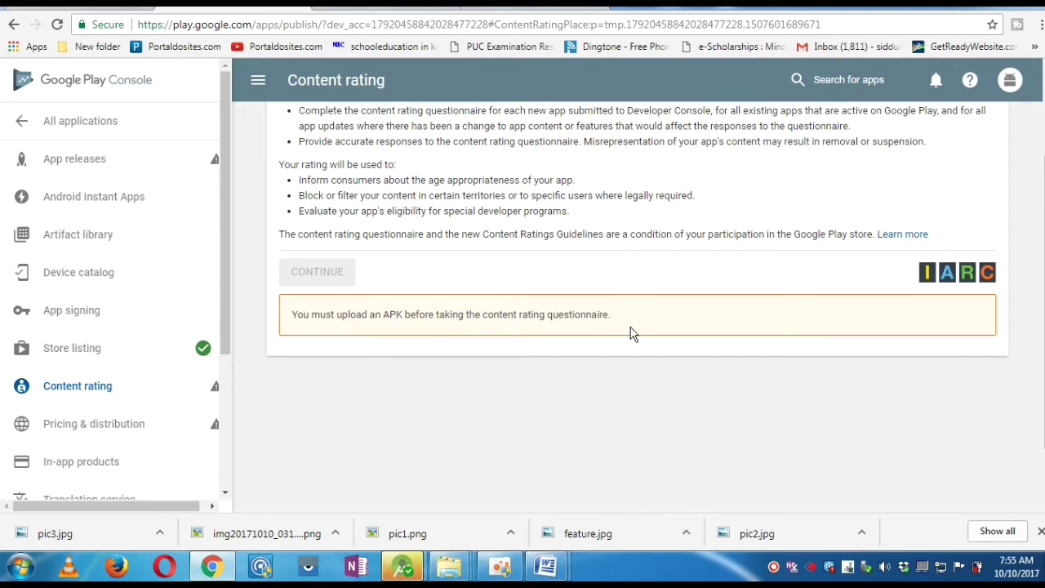
pyautogui.click(137, 163)
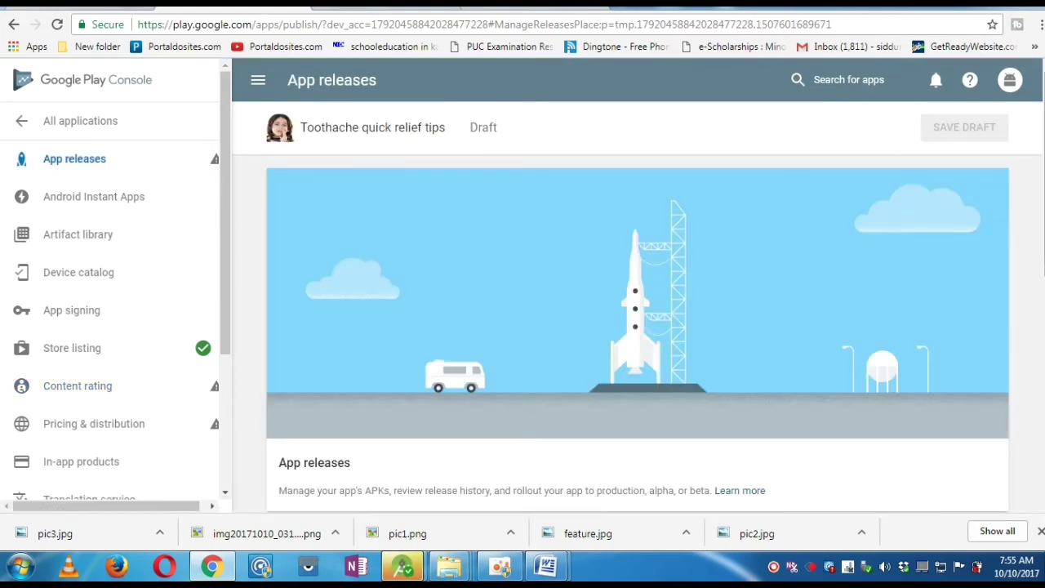
# - Create a new production release, enrol in Google Play App Signing, and browse for the APK
pyautogui.scroll(-2, 637, 327)
pyautogui.scroll(2, 637, 326)
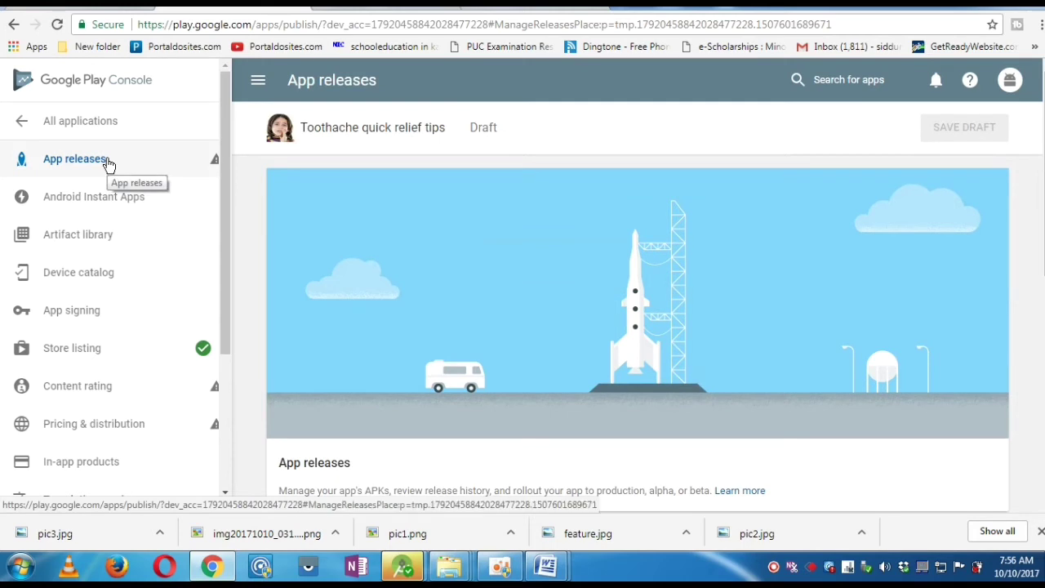
pyautogui.scroll(-1, 880, 226)
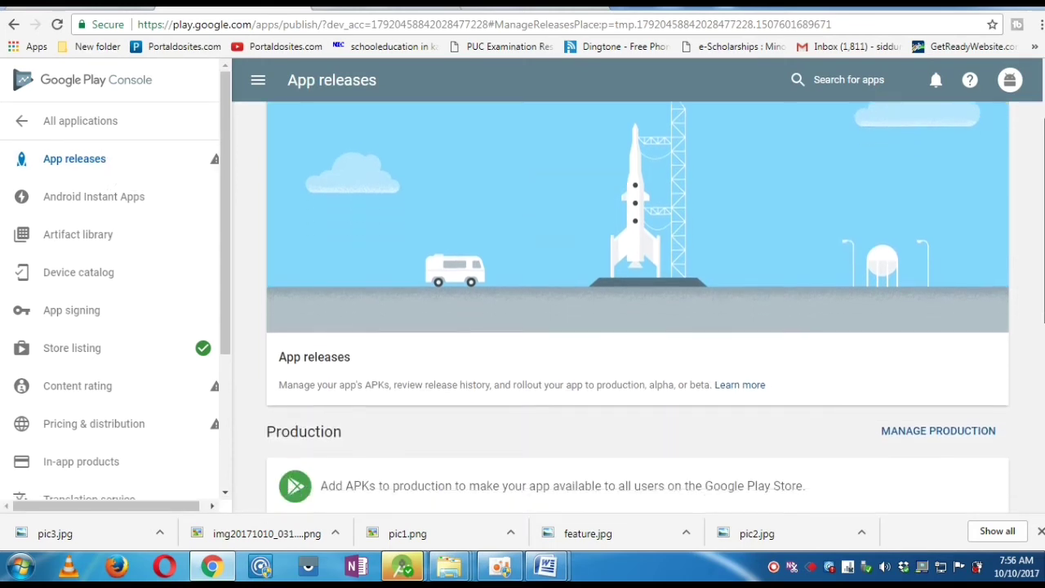
pyautogui.scroll(-2, 898, 294)
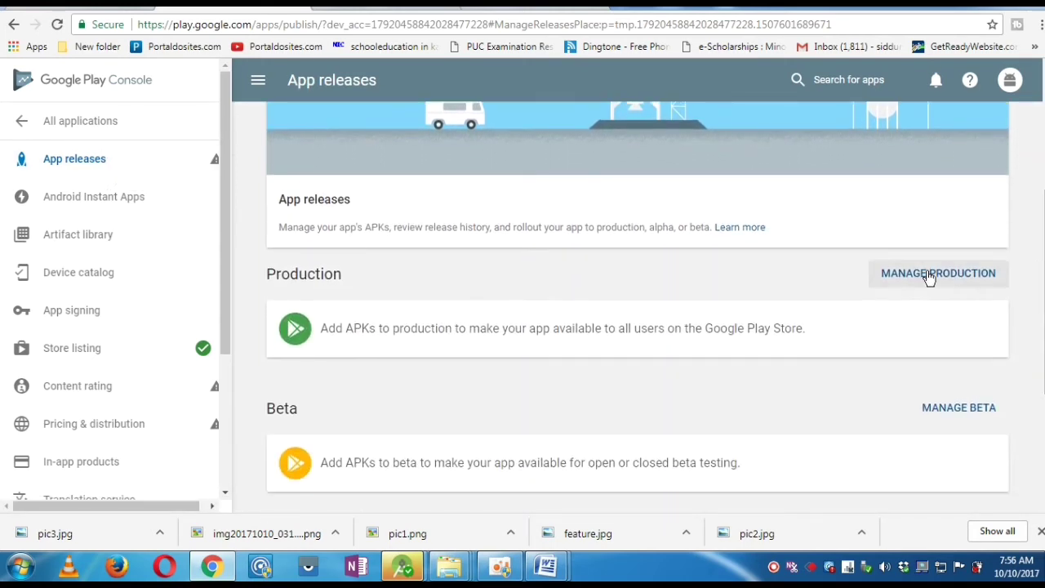
pyautogui.click(930, 278)
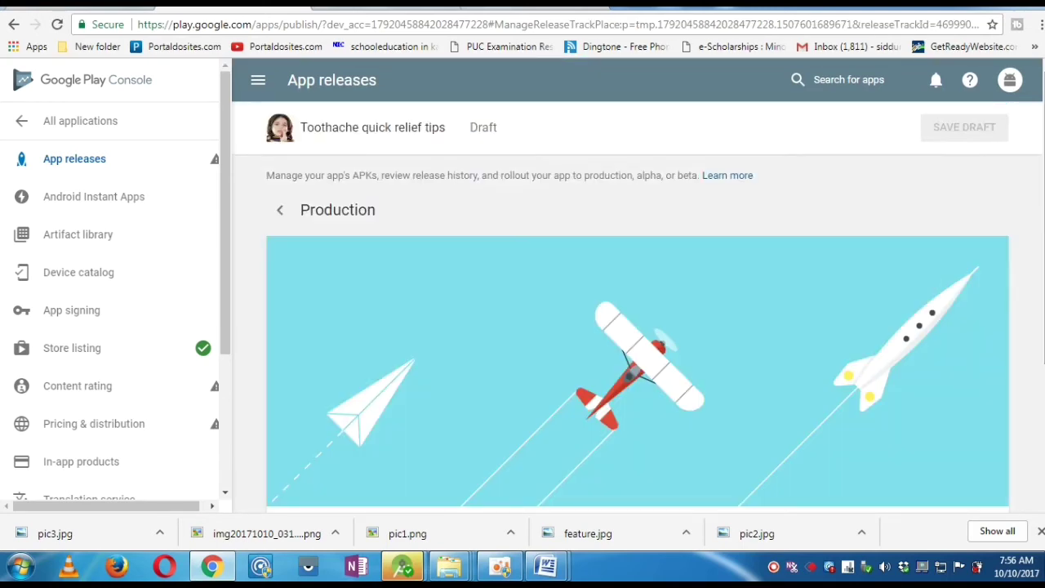
pyautogui.scroll(-3, 506, 382)
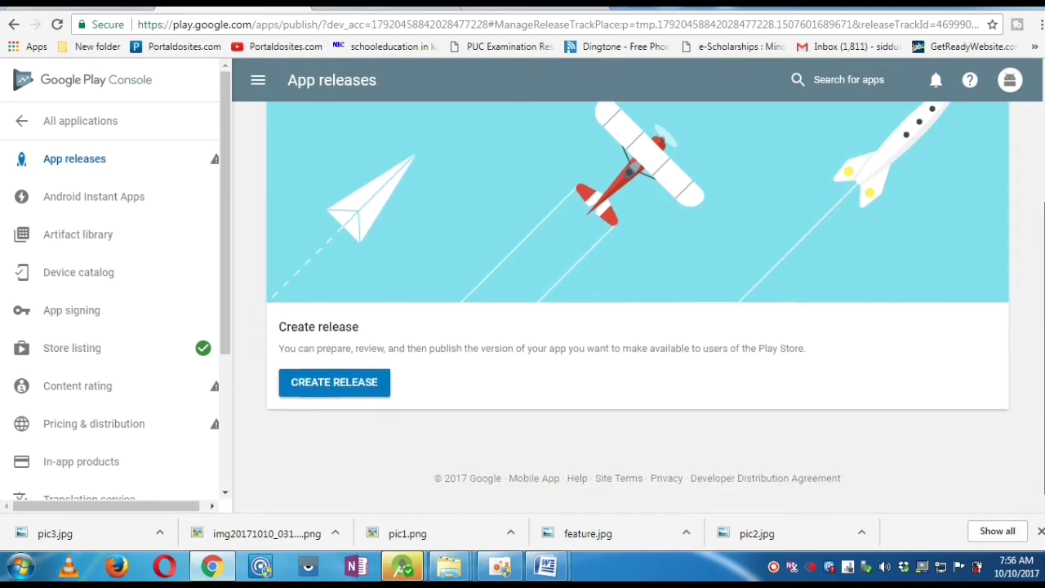
pyautogui.click(369, 382)
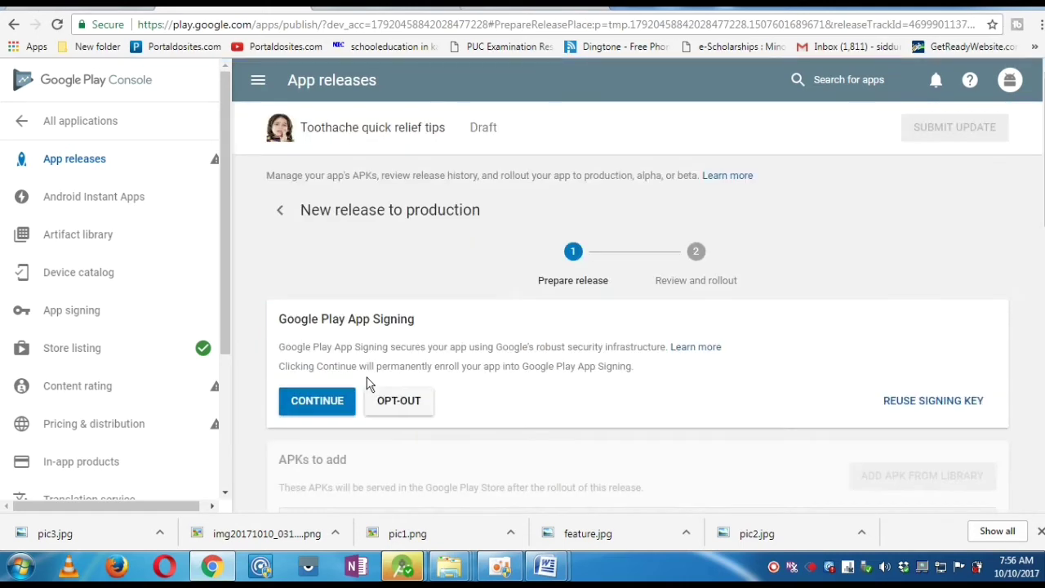
pyautogui.click(317, 404)
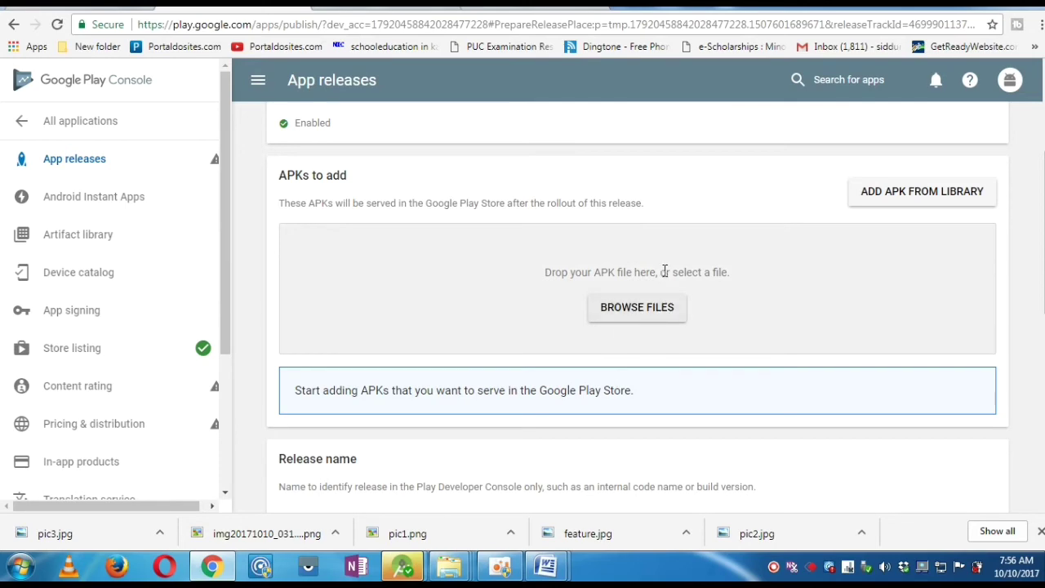
pyautogui.click(648, 307)
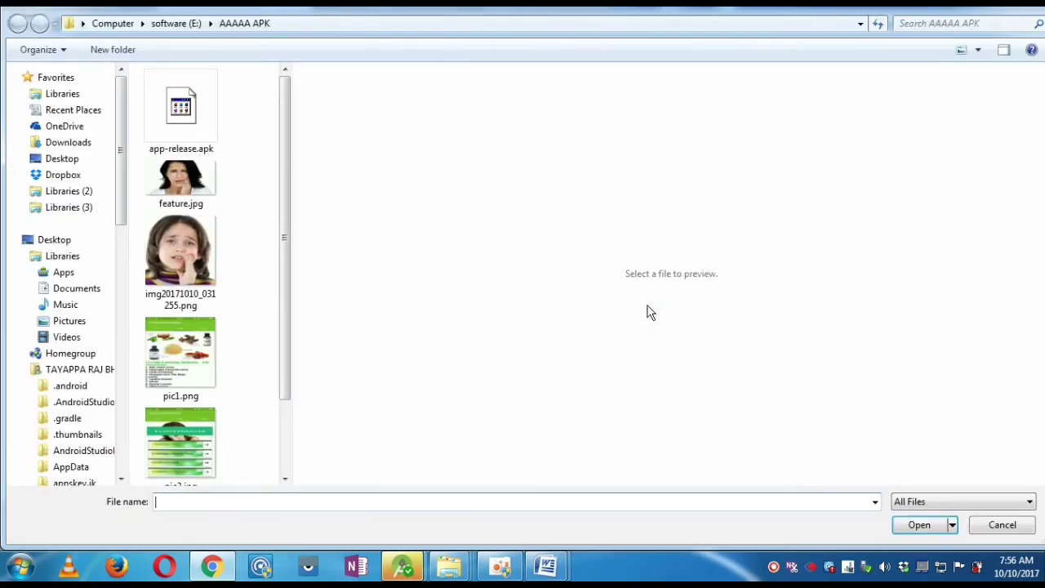
# - Select app-release.apk and upload it to the production release
pyautogui.click(207, 125)
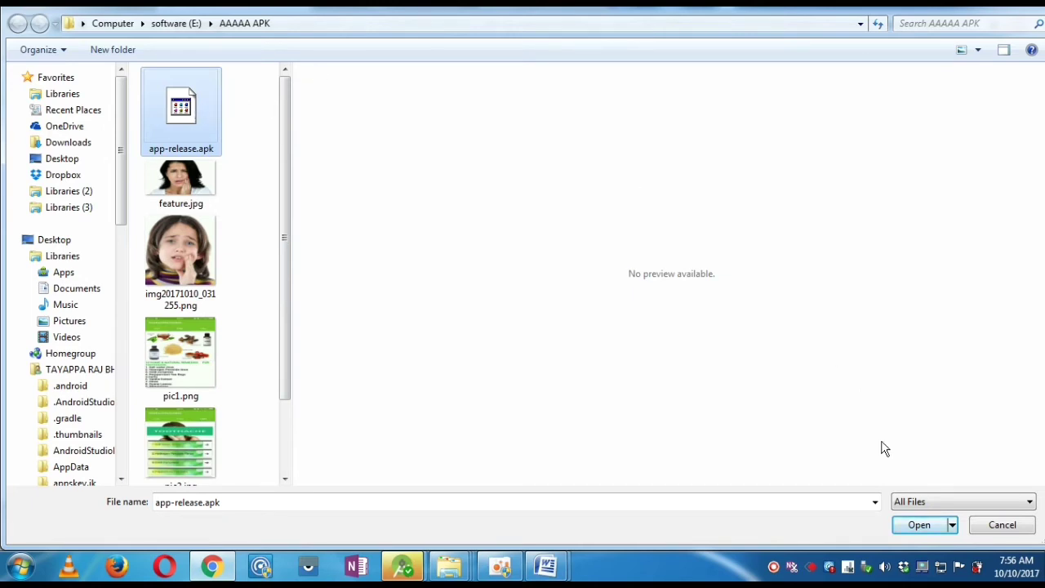
pyautogui.click(920, 524)
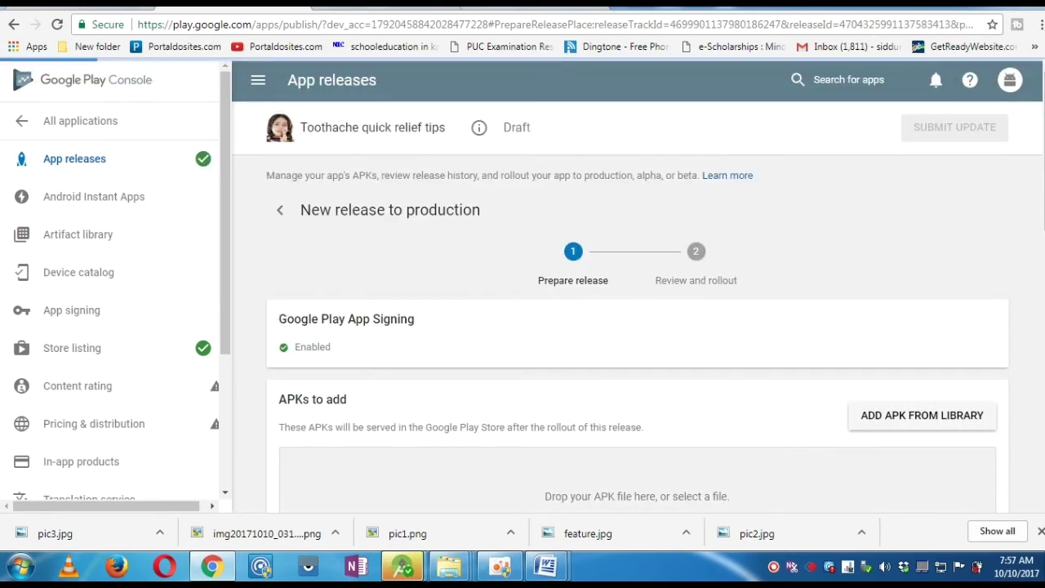
# - Move past release name 1.0 and the release notes to the rollout review
pyautogui.scroll(-2, 884, 266)
pyautogui.scroll(-3, 637, 302)
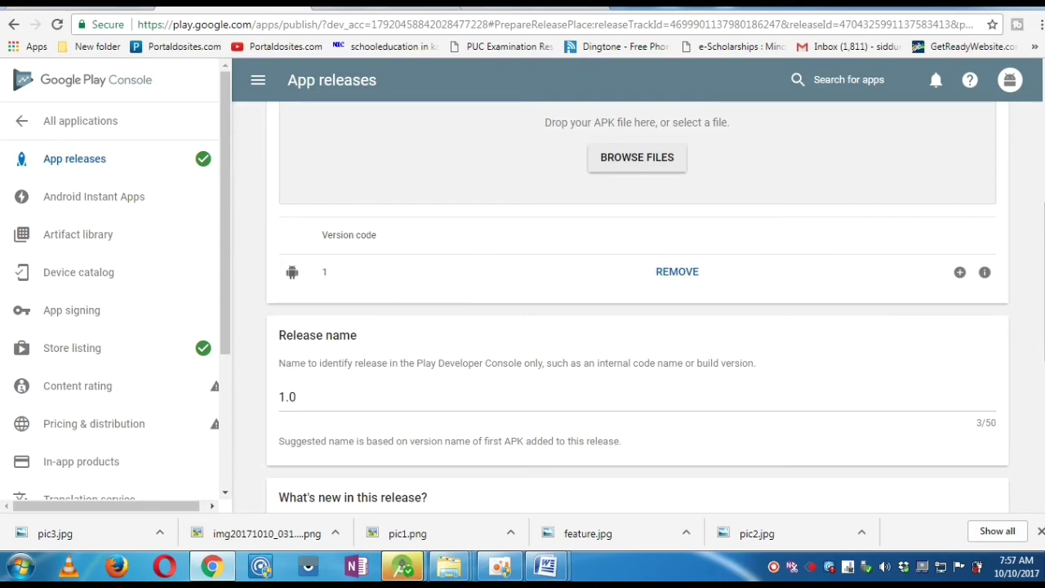
pyautogui.scroll(-2, 1043, 282)
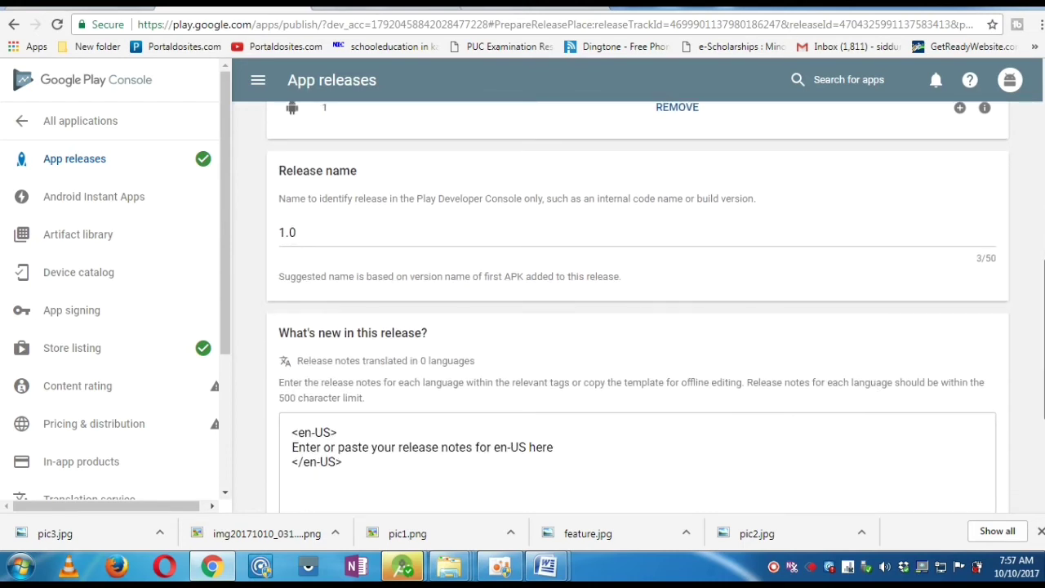
pyautogui.scroll(-3, 1043, 327)
pyautogui.click(995, 415)
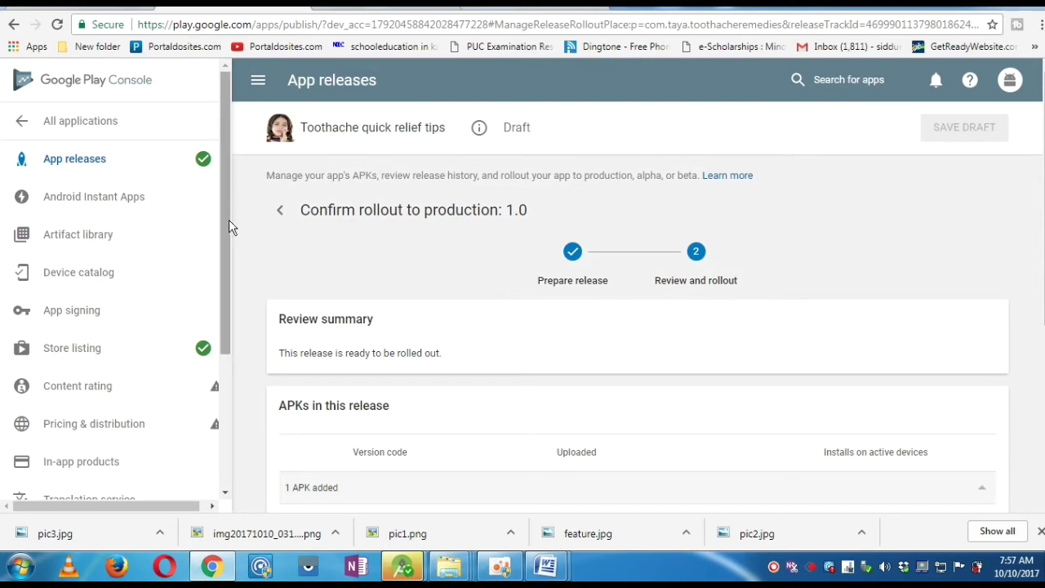
# - Check the sidebar's Content rating warning and go to the Content rating page
pyautogui.scroll(-1, 229, 227)
pyautogui.moveTo(206, 157)
pyautogui.moveTo(226, 188); pyautogui.dragTo(243, 270)
pyautogui.moveTo(159, 502); pyautogui.dragTo(182, 499)
pyautogui.moveTo(208, 256)
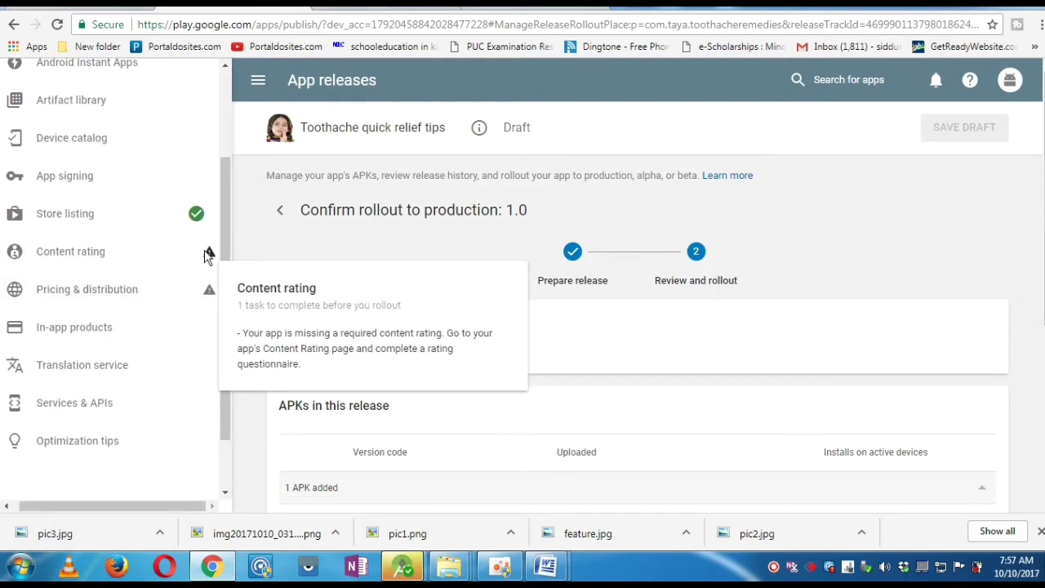
pyautogui.click(98, 253)
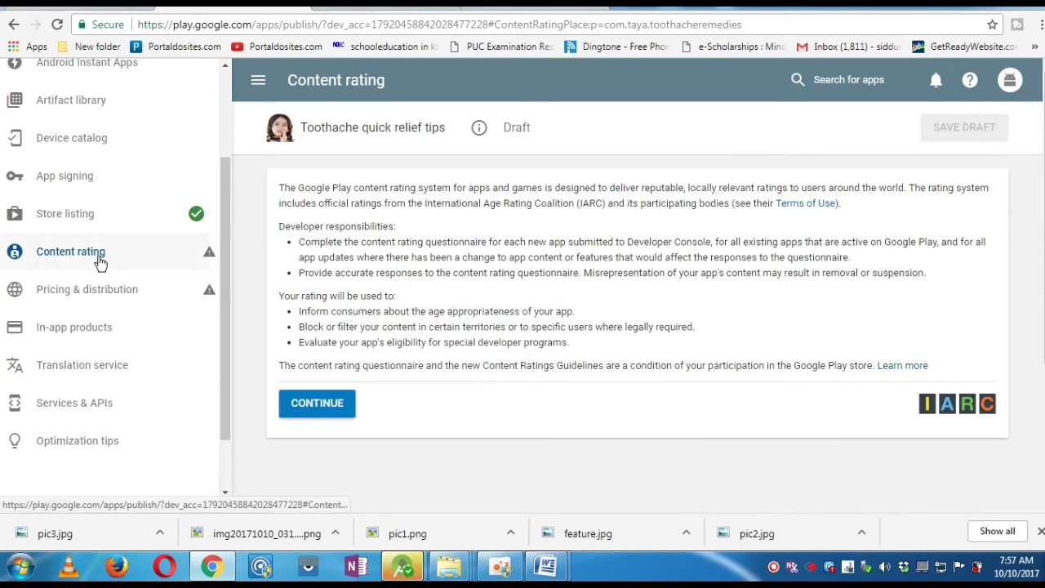
# - Start the questionnaire and enter the contact e-mail address in both email fields
pyautogui.click(316, 406)
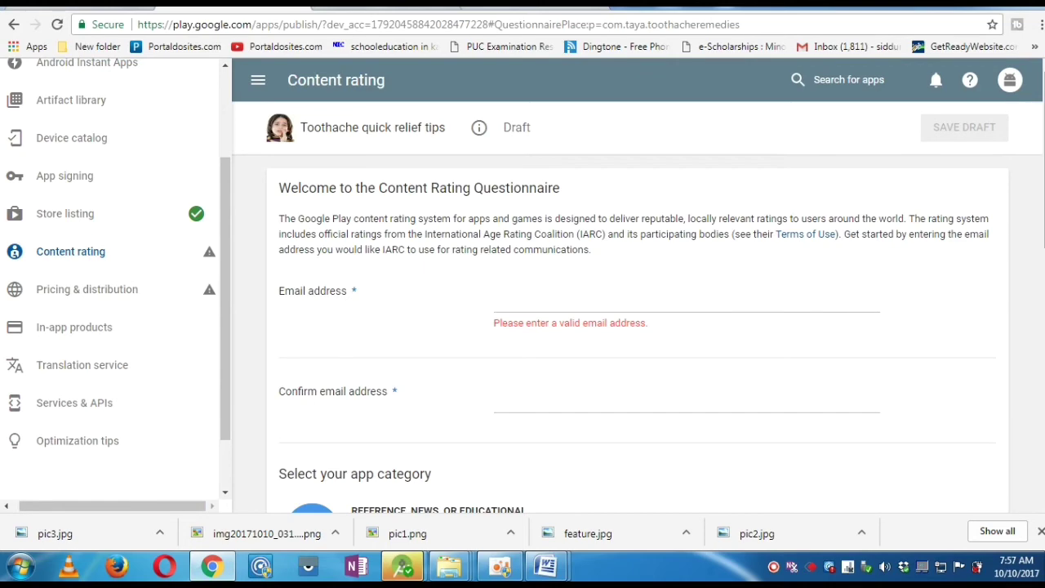
pyautogui.scroll(-1, 971, 282)
pyautogui.click(730, 224)
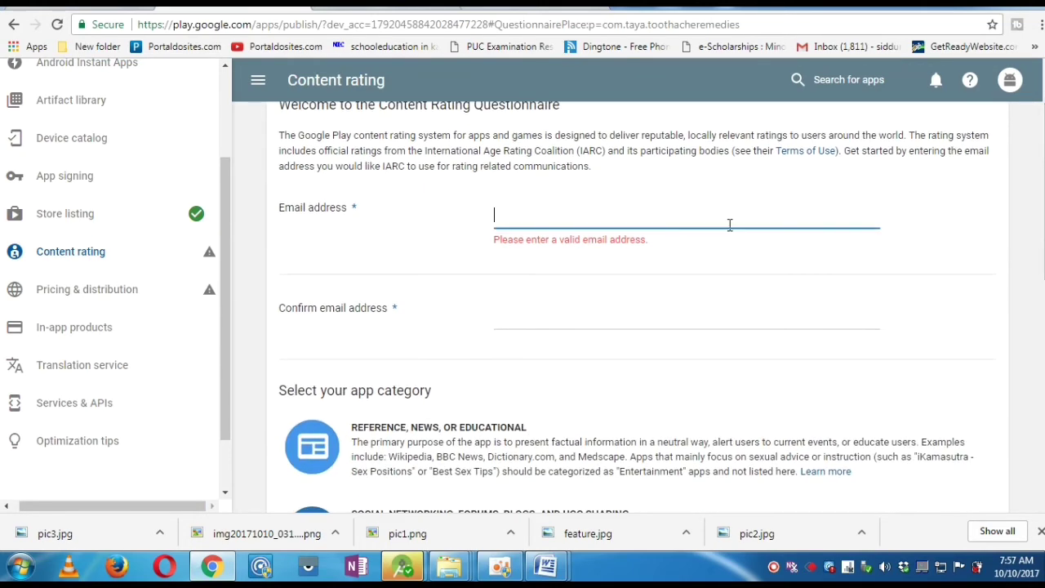
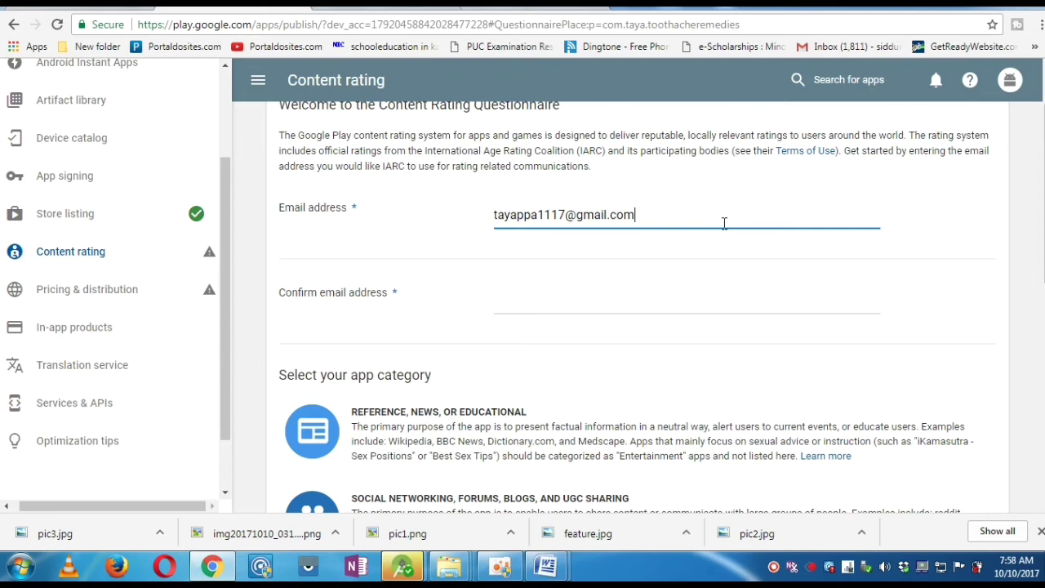
pyautogui.moveTo(658, 209); pyautogui.dragTo(482, 228)
pyautogui.hotkey('ctrl', 'c')
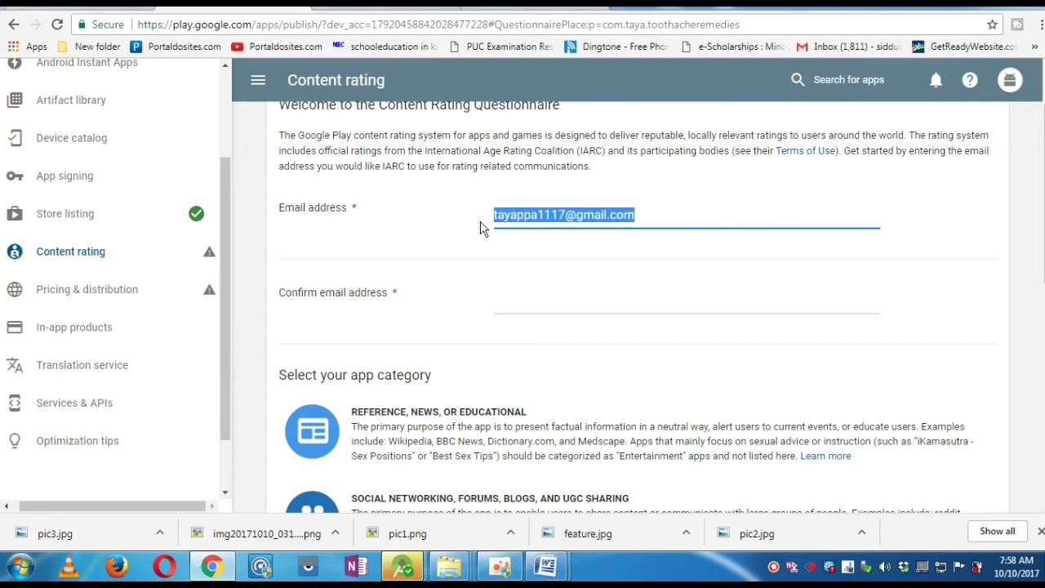
pyautogui.click(520, 307)
pyautogui.hotkey('ctrl', 'v')
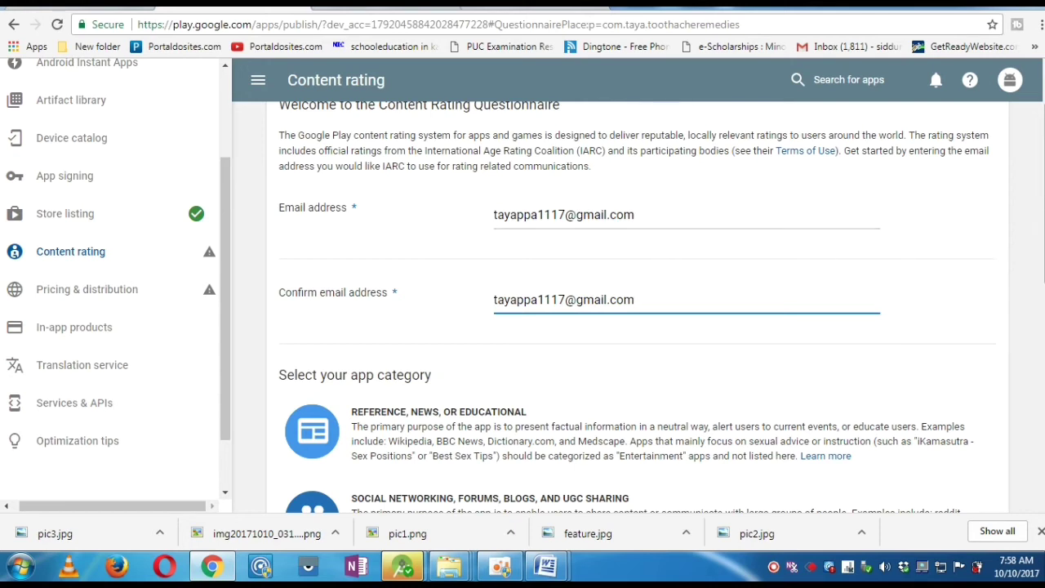
# - Choose the Reference, News, or Educational app category
pyautogui.scroll(-1, 637, 307)
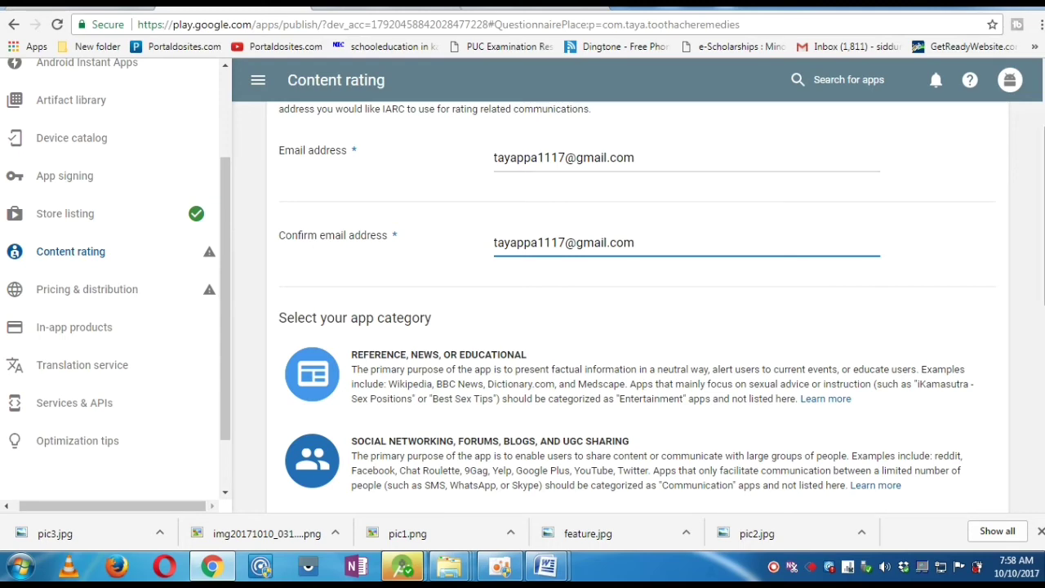
pyautogui.scroll(-2, 625, 220)
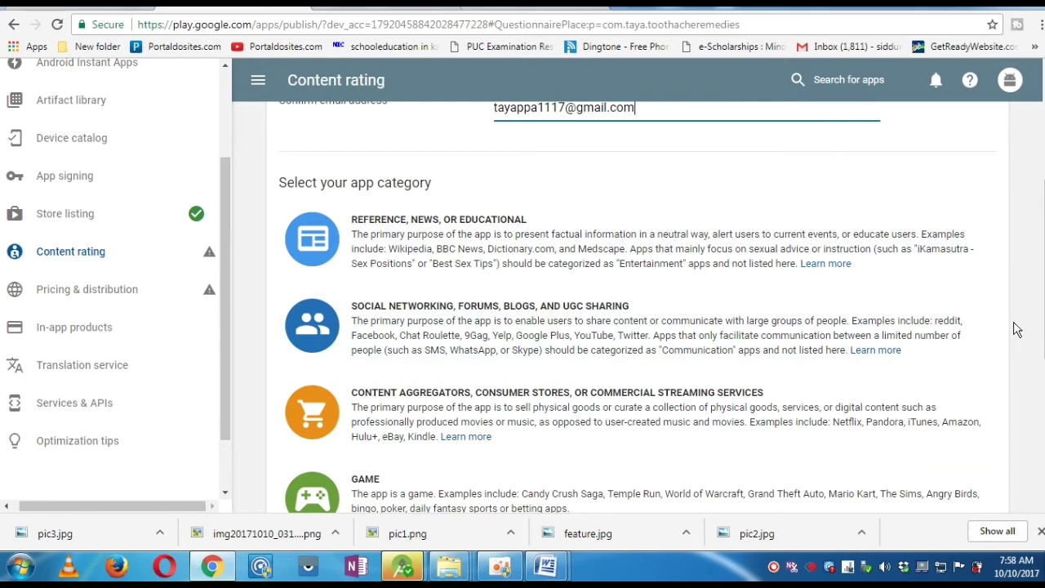
pyautogui.scroll(-1, 951, 362)
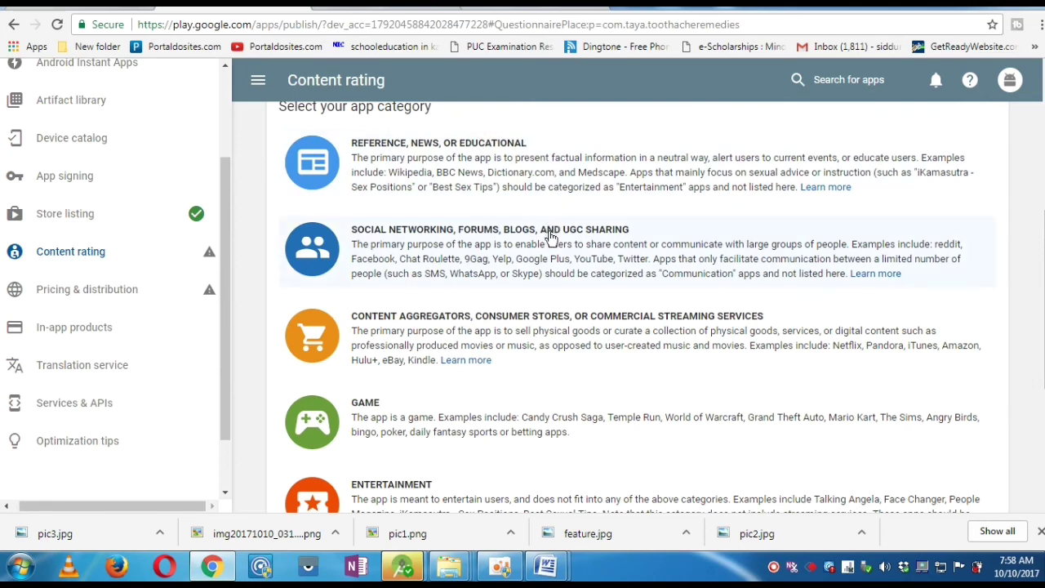
pyautogui.scroll(-2, 955, 414)
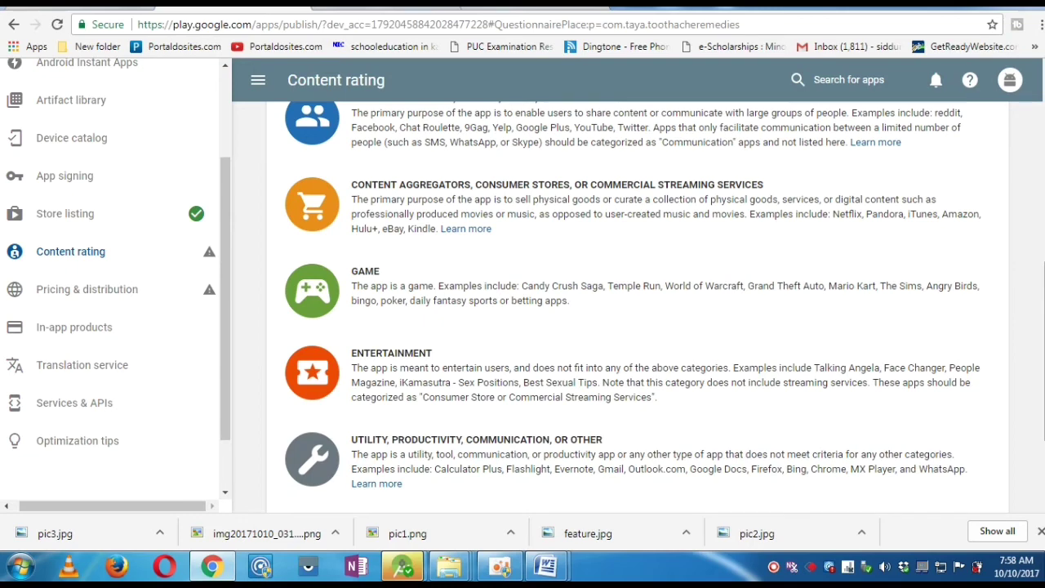
pyautogui.scroll(1, 633, 307)
pyautogui.scroll(2, 646, 309)
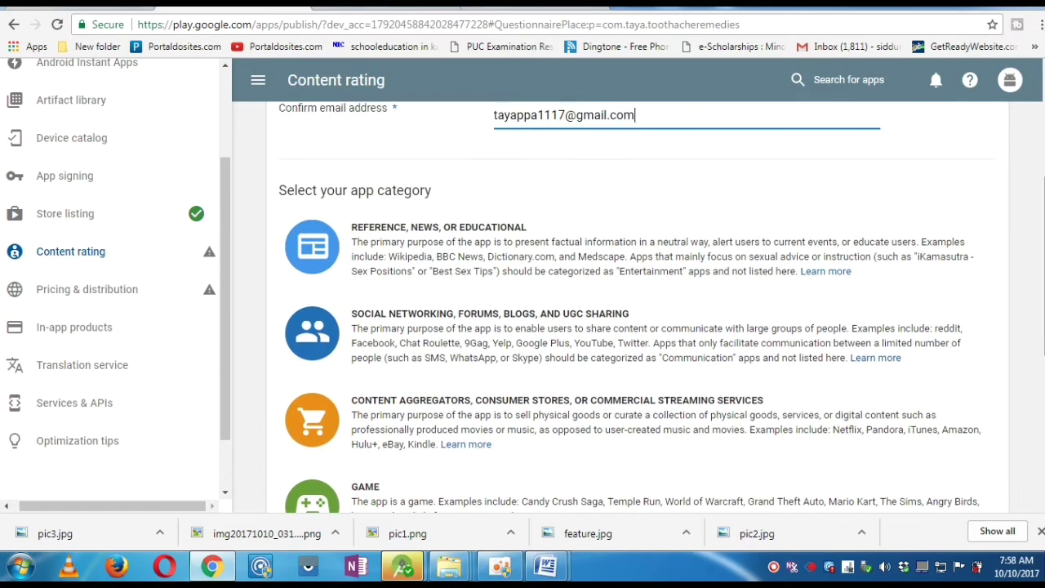
pyautogui.click(685, 270)
# - Answer No to the violence, sexuality, offensive language and illegal drug questions
pyautogui.scroll(-10, 686, 270)
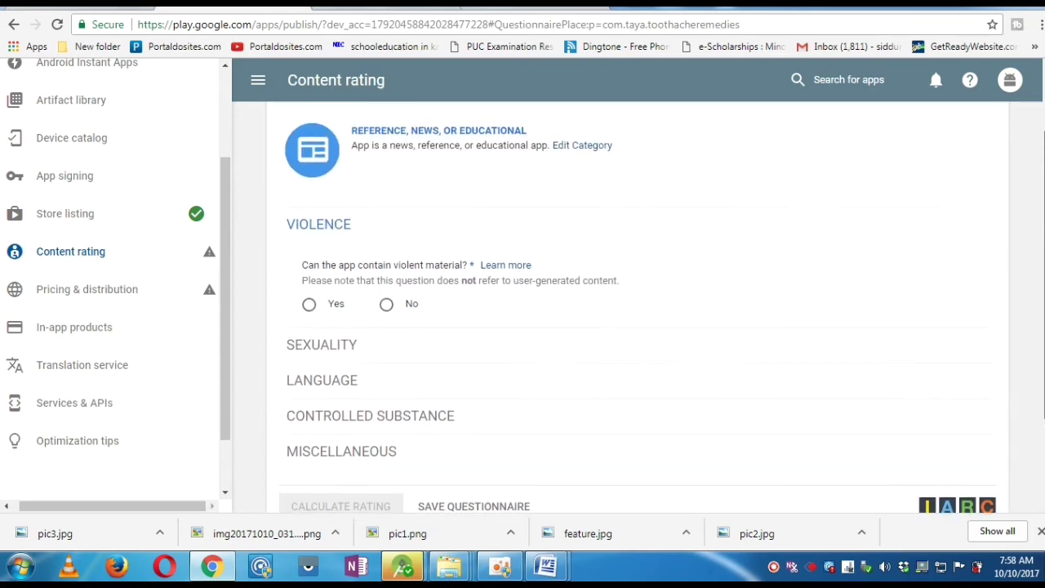
pyautogui.scroll(-1, 410, 196)
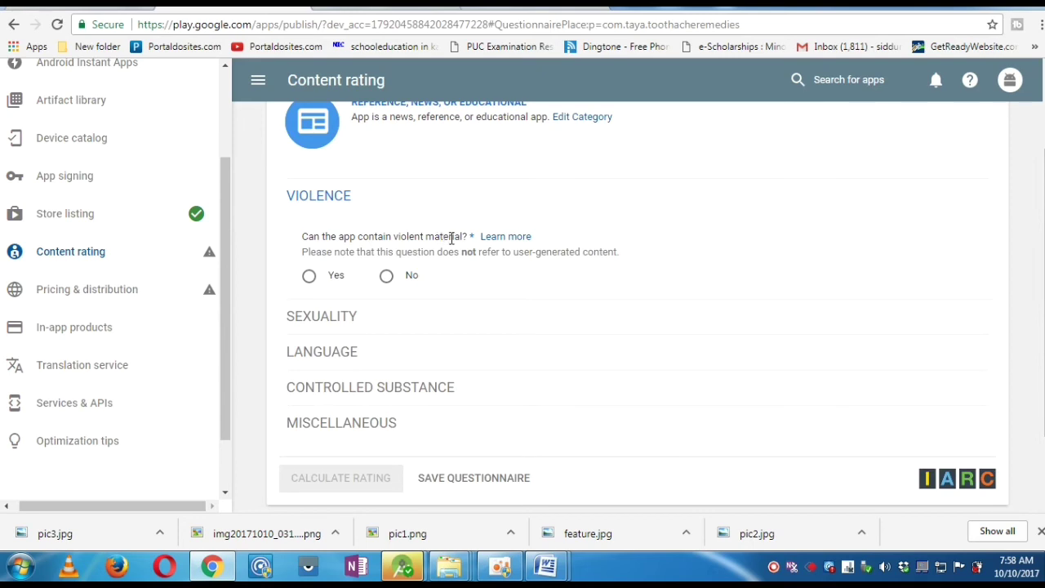
pyautogui.click(387, 278)
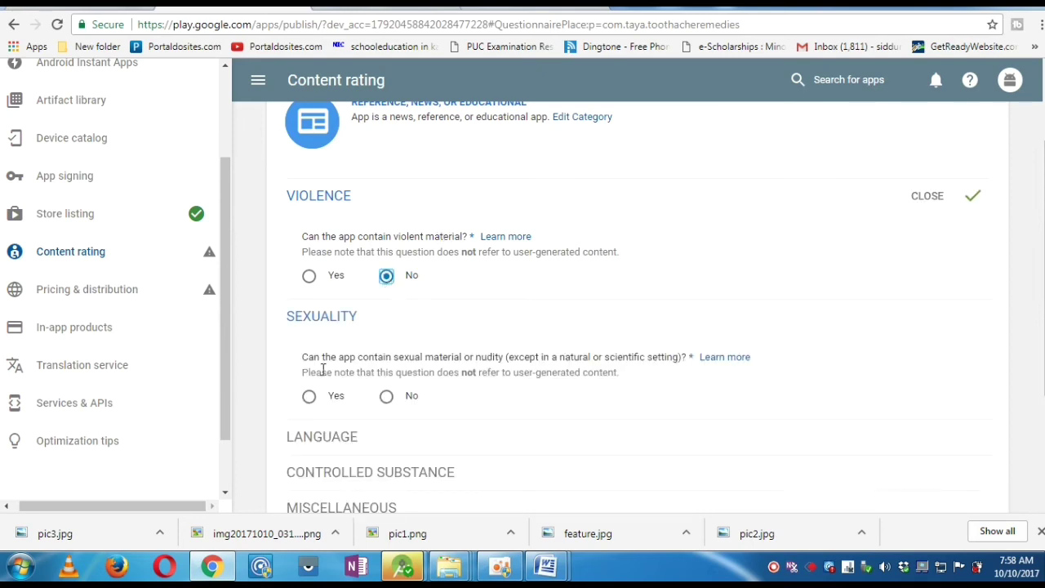
pyautogui.click(387, 397)
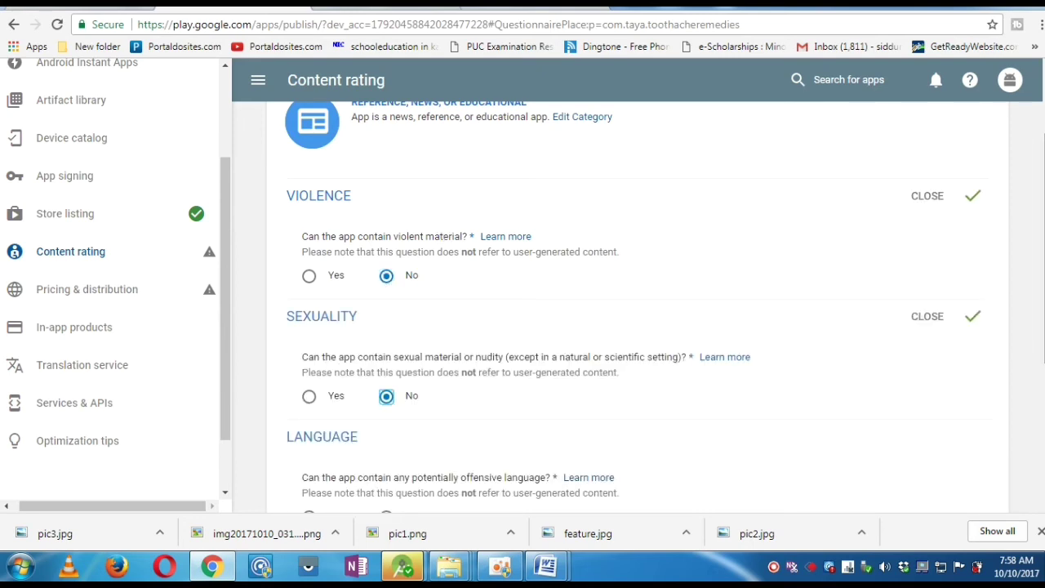
pyautogui.scroll(-3, 444, 326)
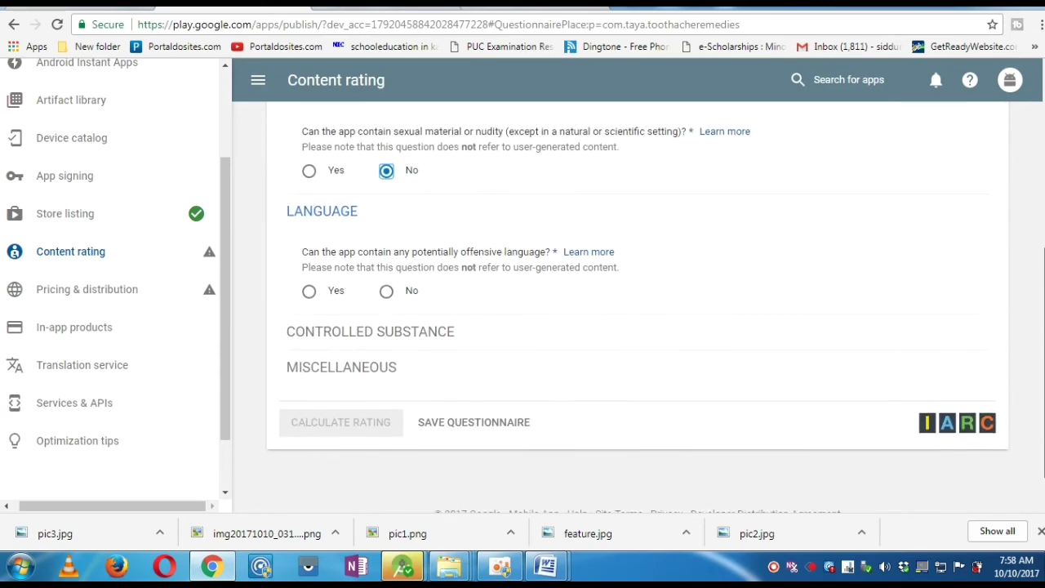
pyautogui.click(387, 291)
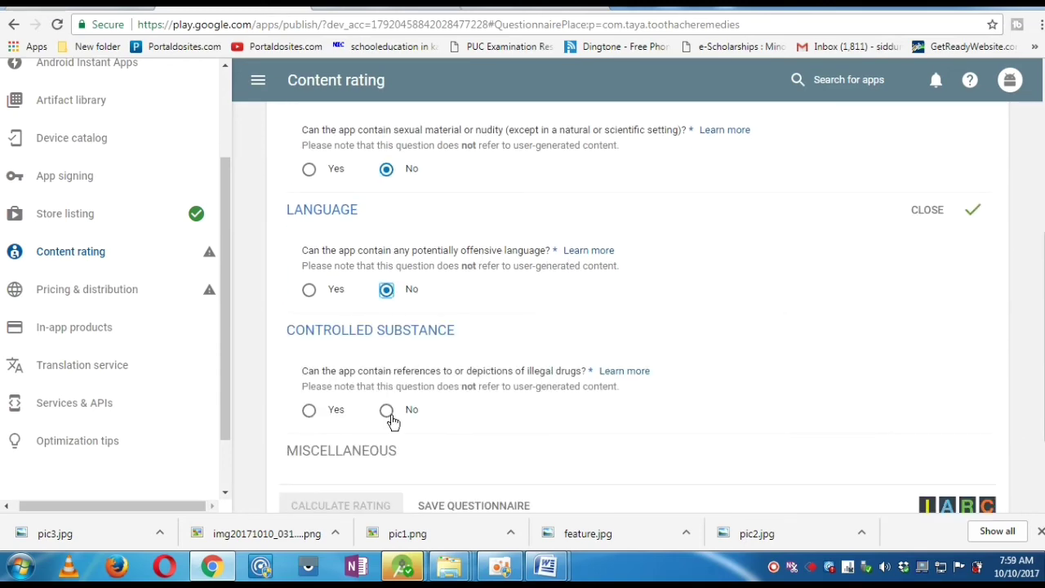
pyautogui.click(388, 415)
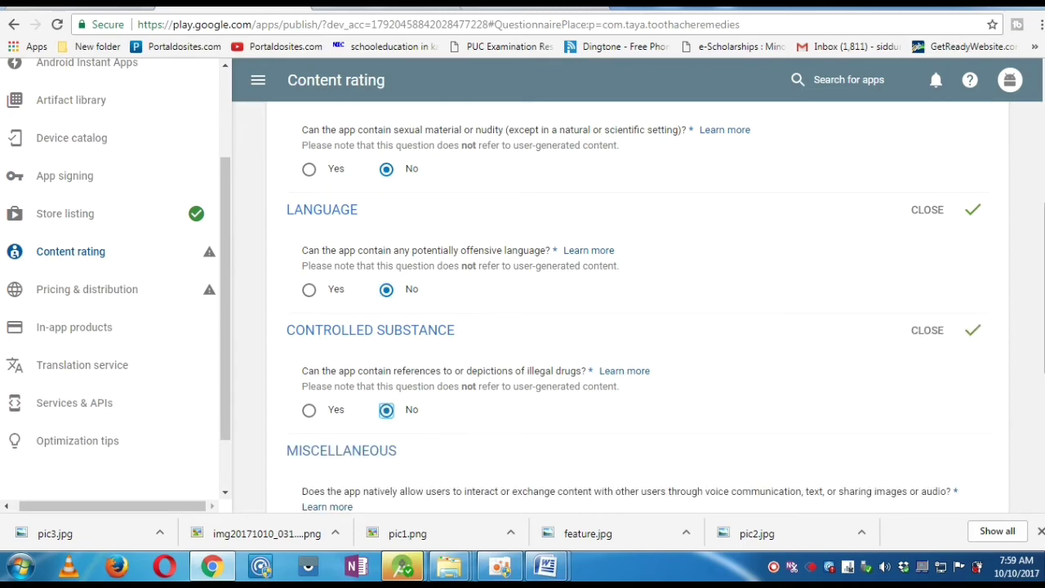
# - Answer No to user interaction, location sharing and digital purchases, then save the questionnaire
pyautogui.scroll(-4, 553, 292)
pyautogui.click(386, 243)
pyautogui.click(386, 304)
pyautogui.click(387, 369)
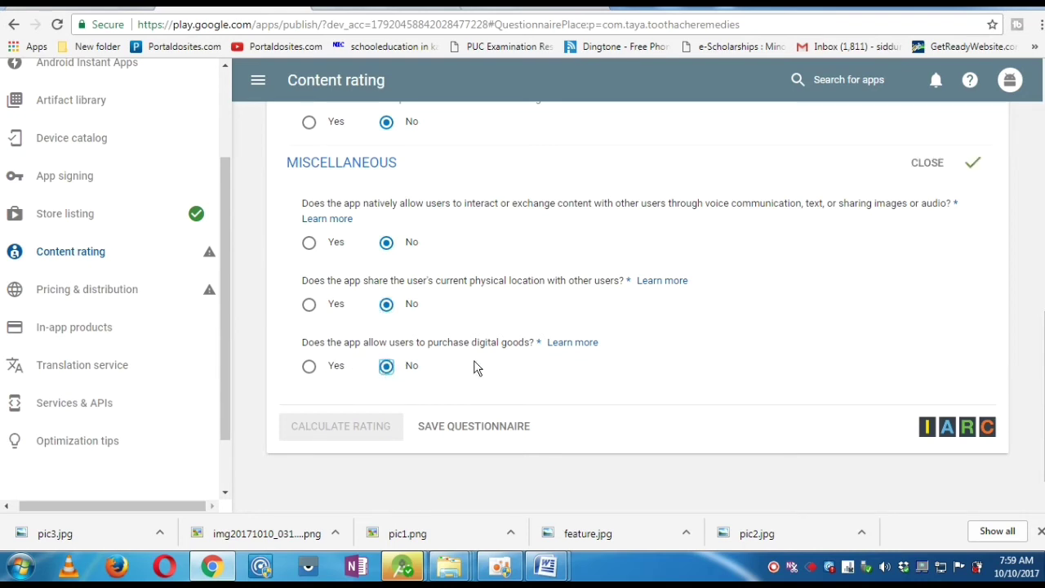
pyautogui.click(480, 432)
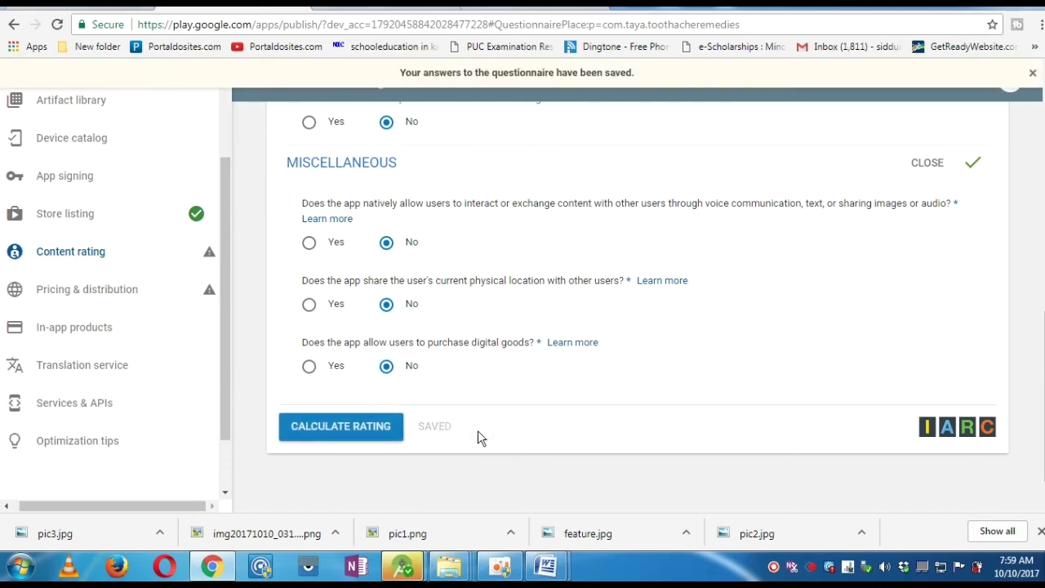
# - Calculate the content rating (ESRB Everyone, PEGI 3) and apply it to the app
pyautogui.click(359, 429)
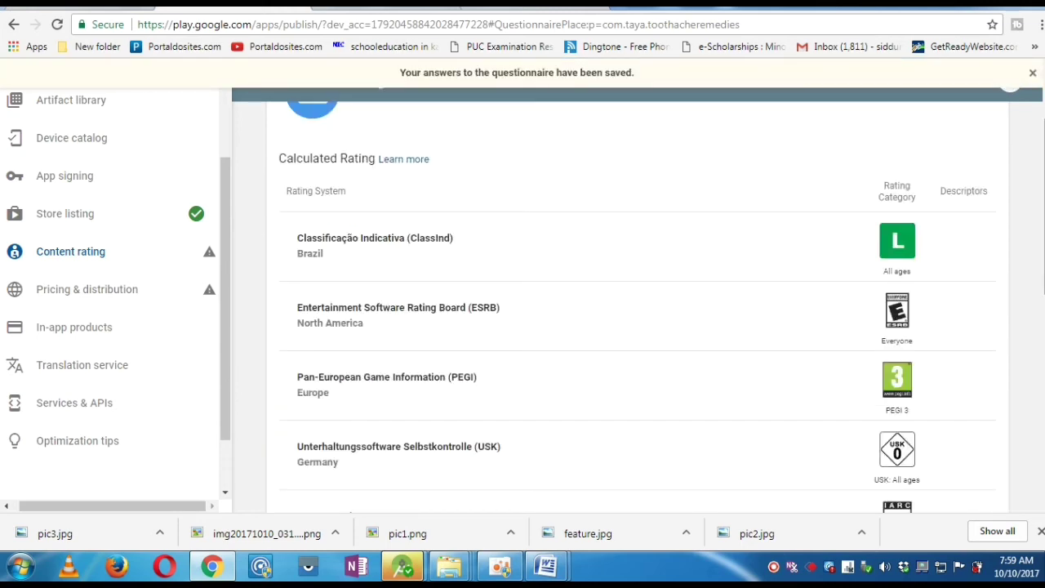
pyautogui.scroll(3, 637, 307)
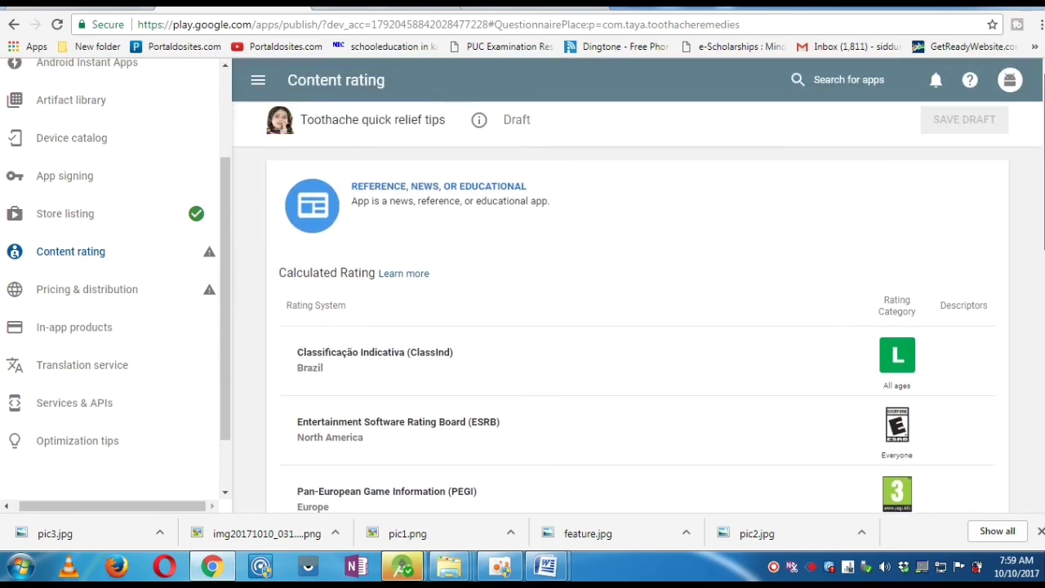
pyautogui.scroll(-5, 637, 307)
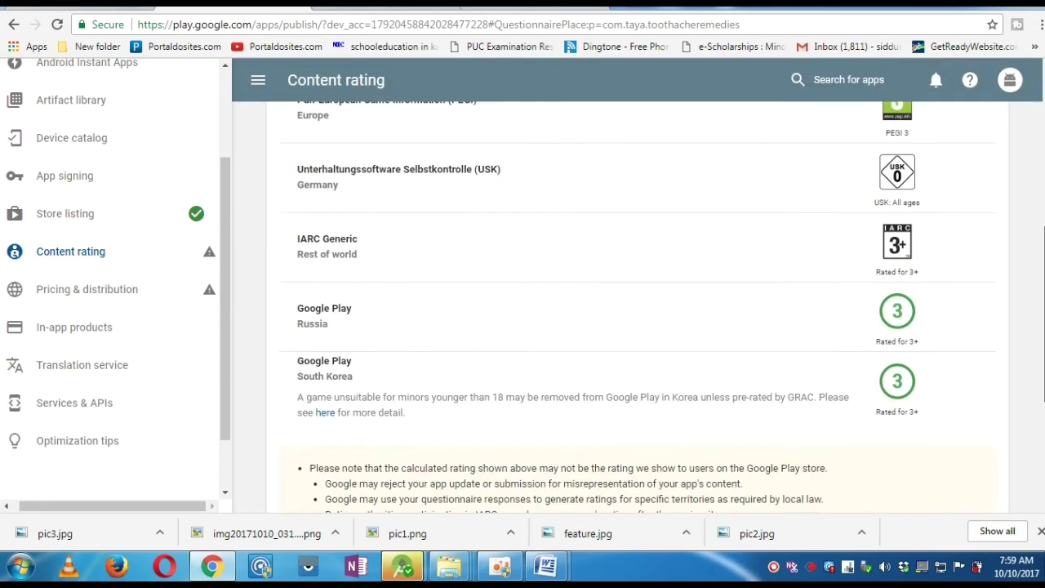
pyautogui.scroll(-3, 637, 307)
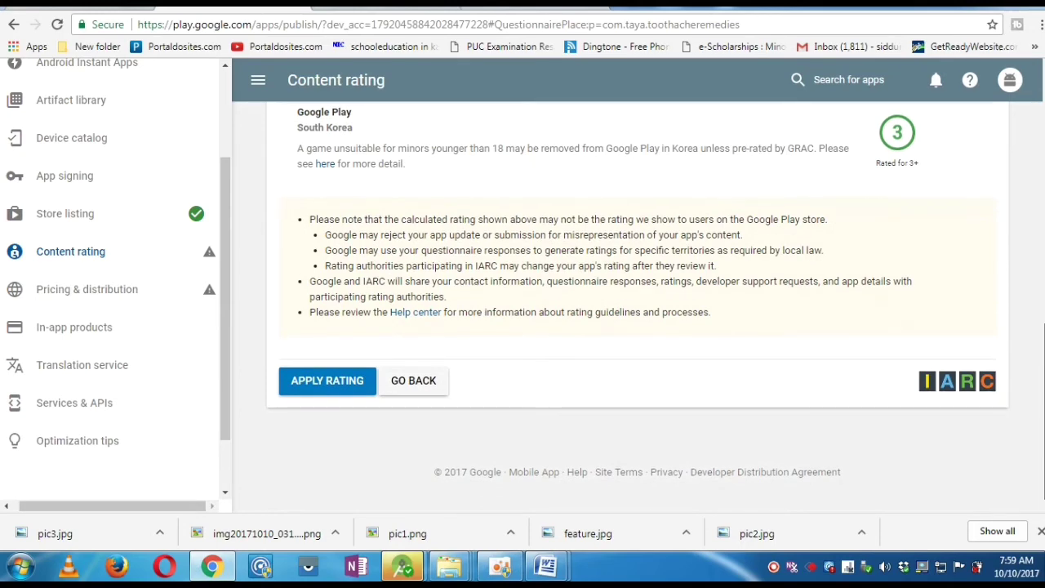
pyautogui.click(344, 386)
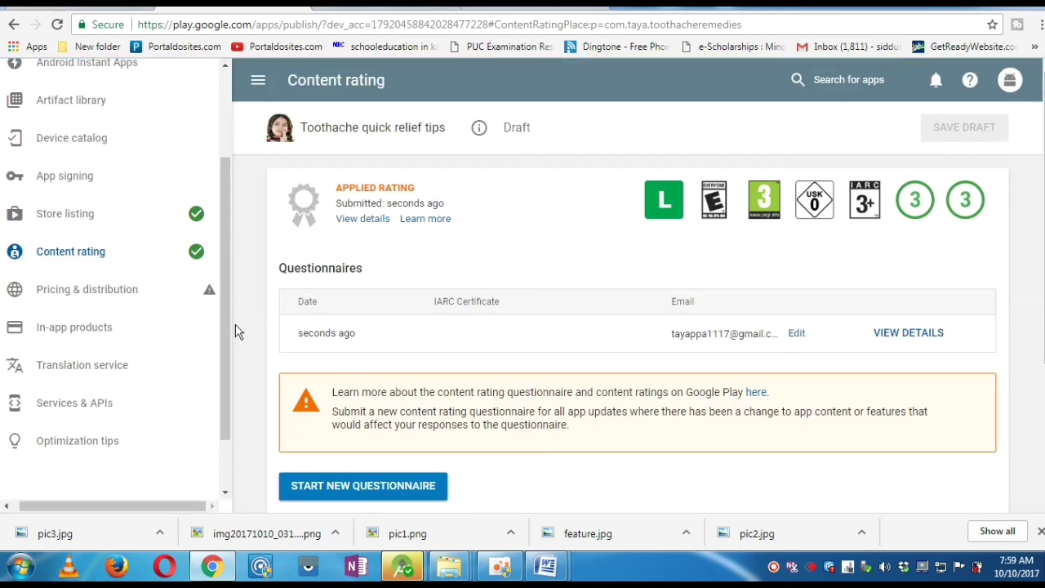
pyautogui.click(147, 300)
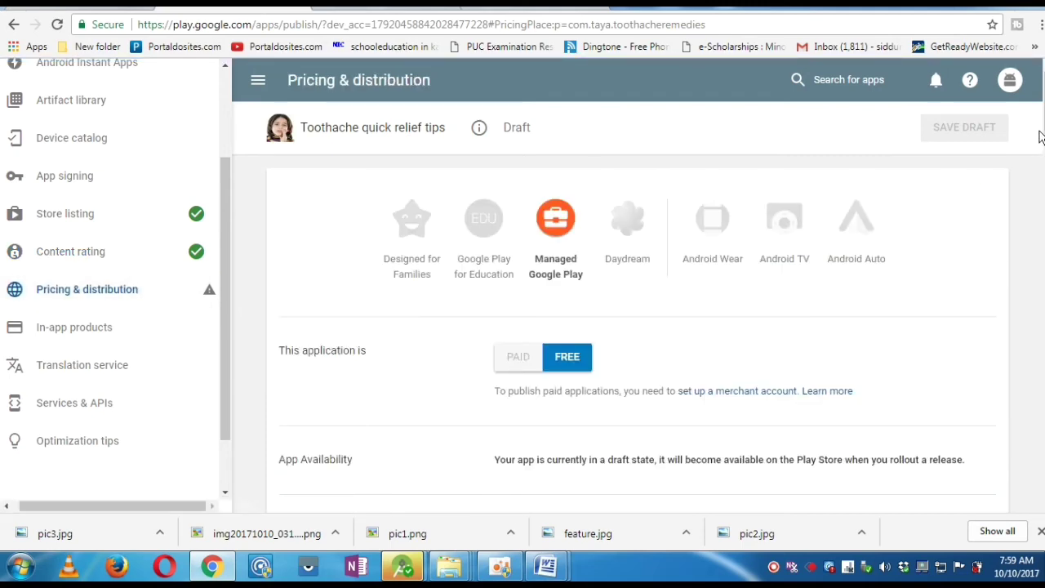
# - Mark every country as Available, covering 142 countries plus Rest of the world
pyautogui.scroll(-3, 752, 142)
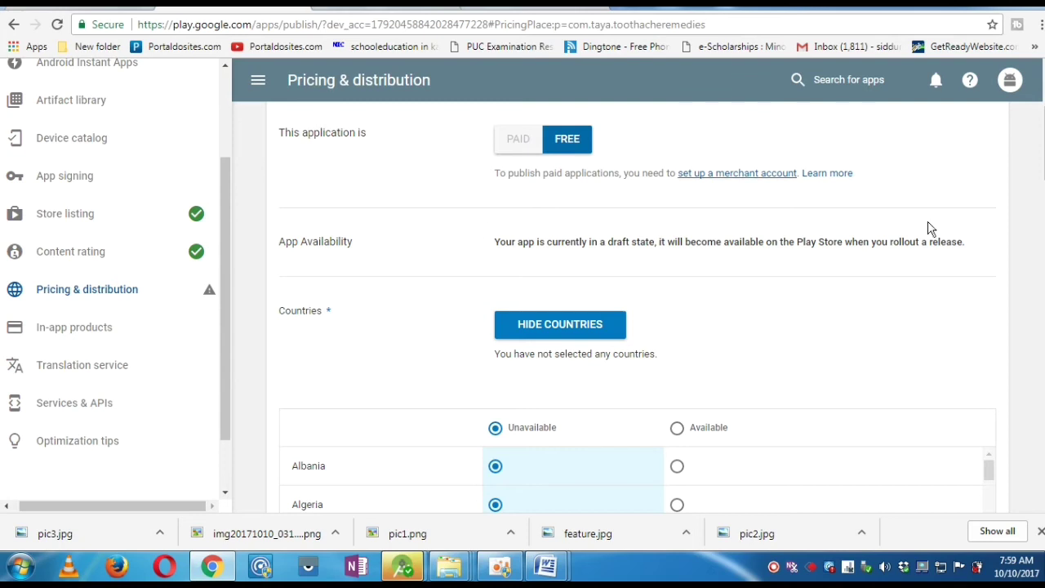
pyautogui.scroll(-3, 655, 273)
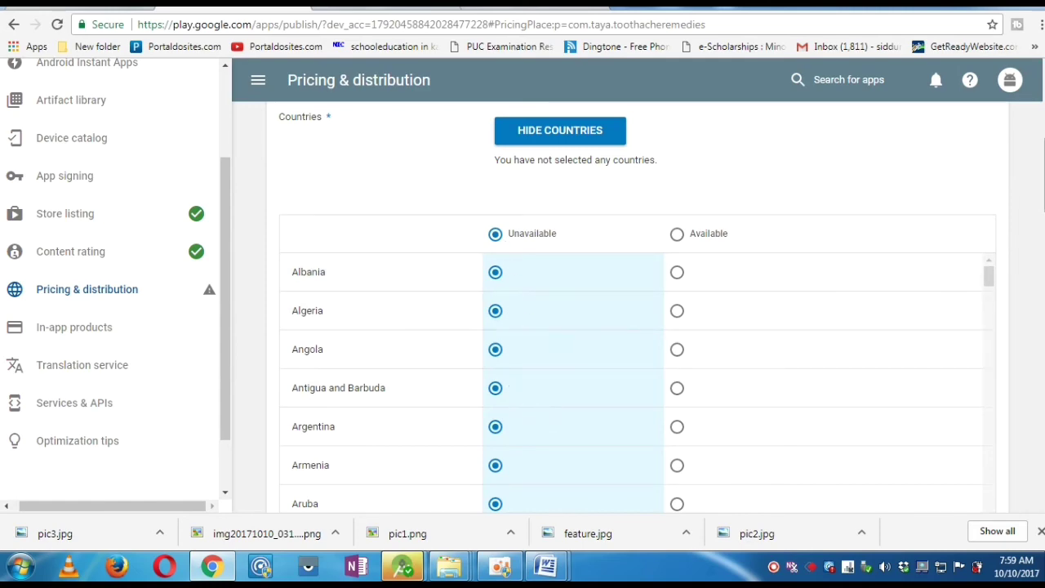
pyautogui.scroll(-4, 638, 307)
pyautogui.scroll(3, 638, 307)
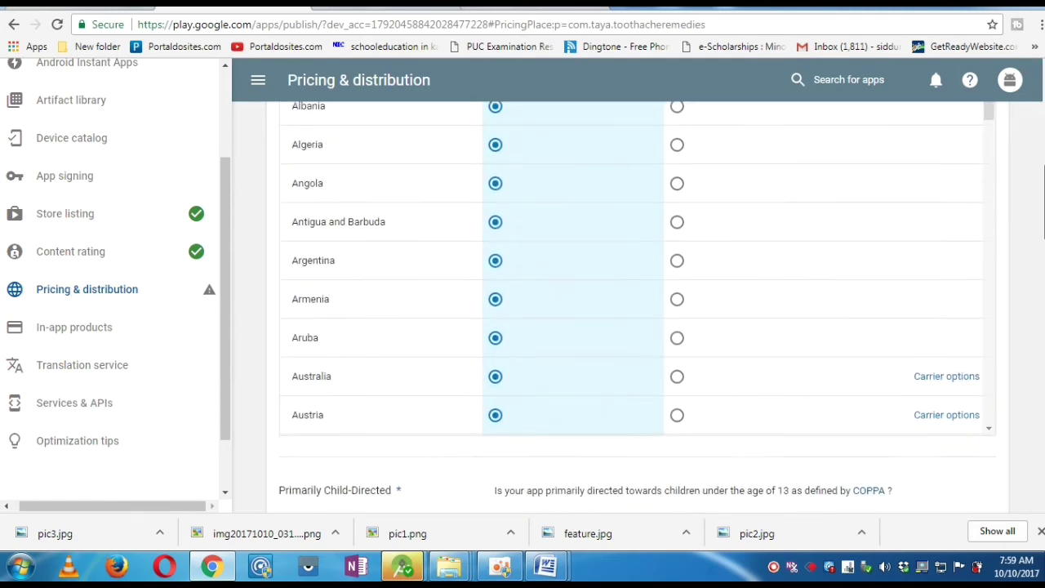
pyautogui.scroll(1, 680, 228)
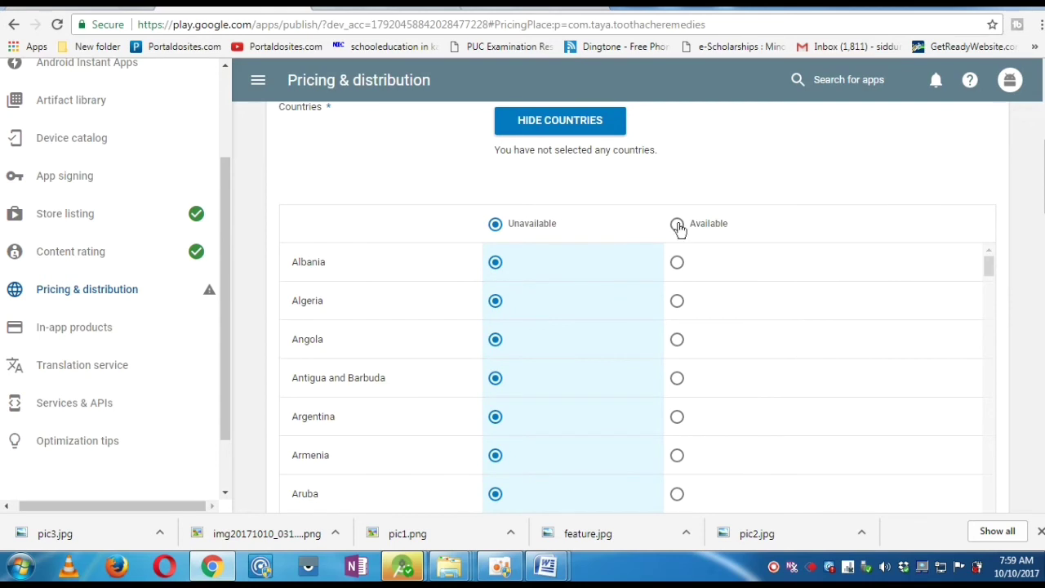
pyautogui.click(677, 224)
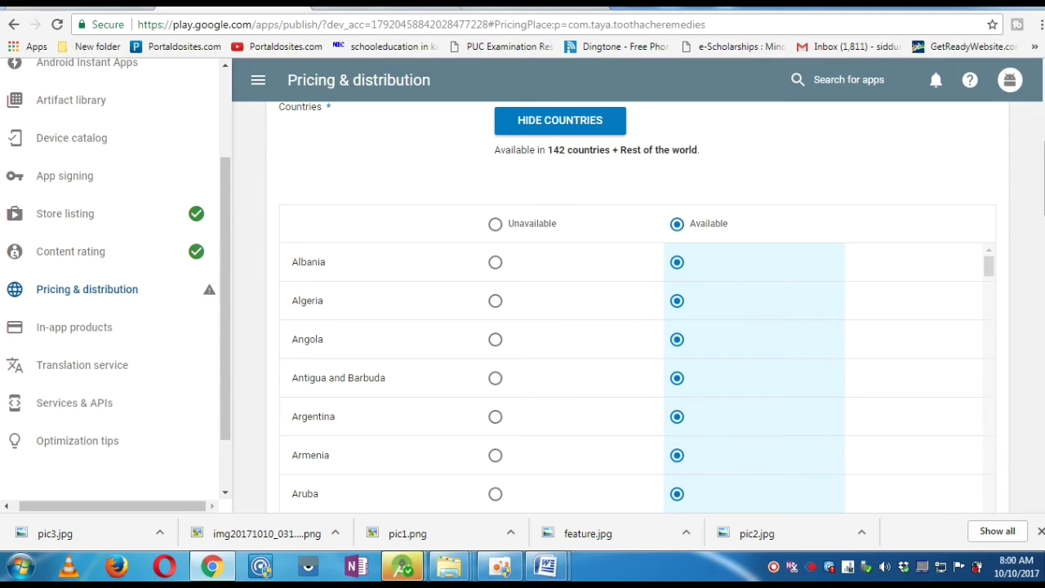
pyautogui.scroll(1, 680, 218)
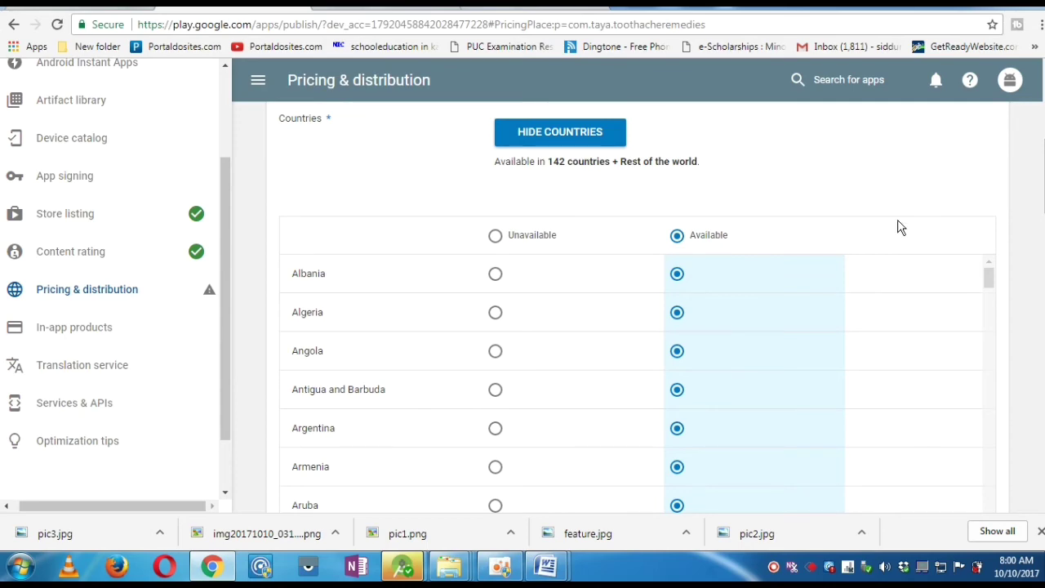
pyautogui.scroll(-5, 637, 307)
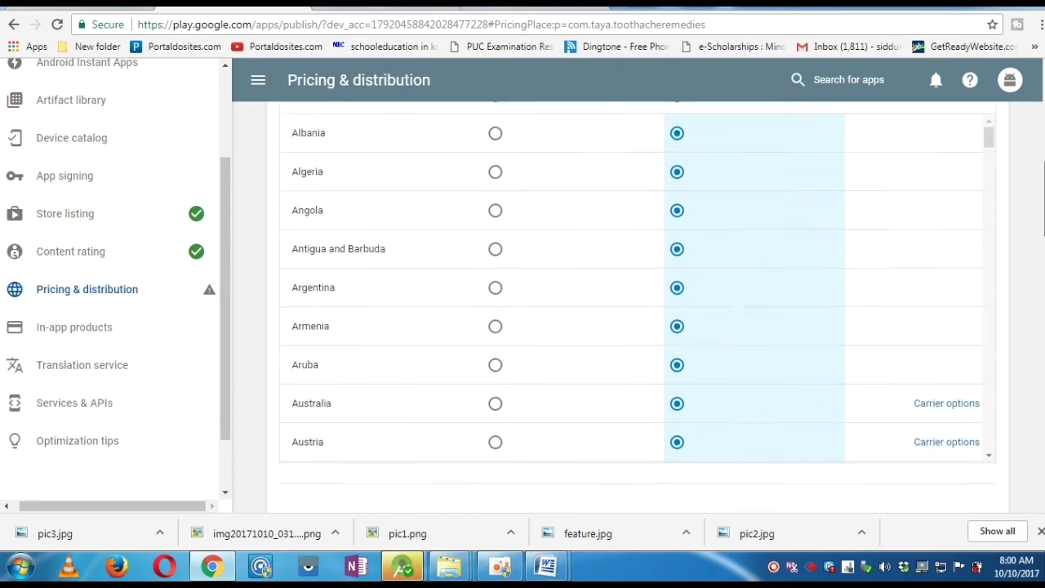
pyautogui.scroll(-2, 638, 307)
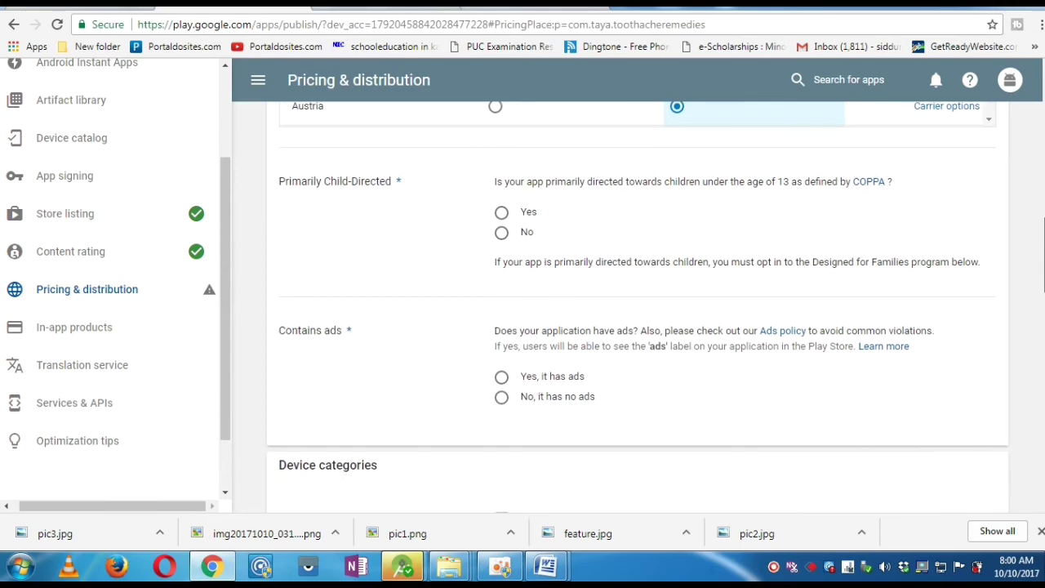
# - Declare the app not primarily child-directed and as containing ads
pyautogui.click(502, 210)
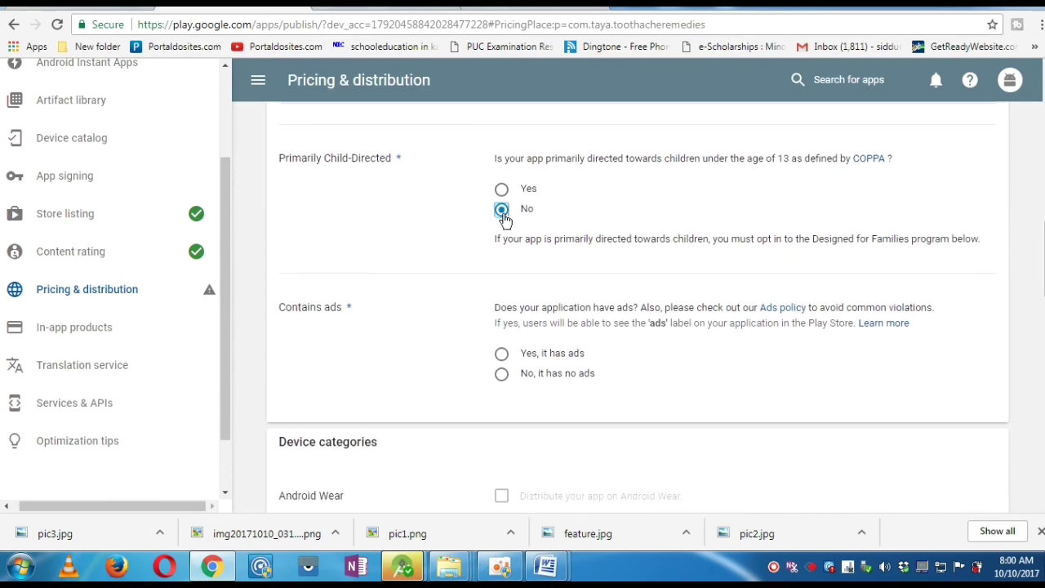
pyautogui.click(500, 355)
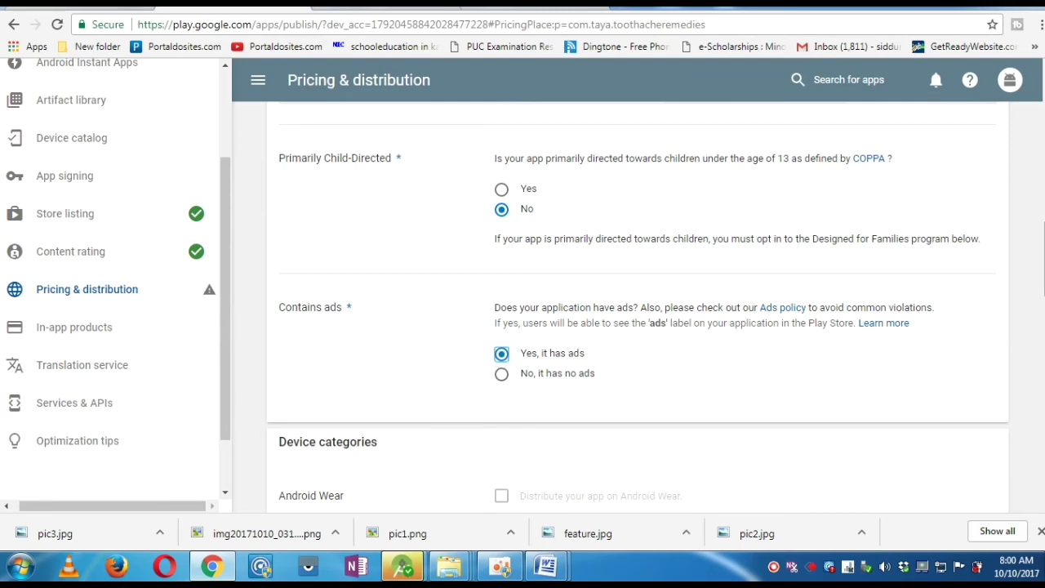
pyautogui.scroll(-4, 637, 307)
pyautogui.scroll(-4, 637, 307)
pyautogui.scroll(-4, 637, 307)
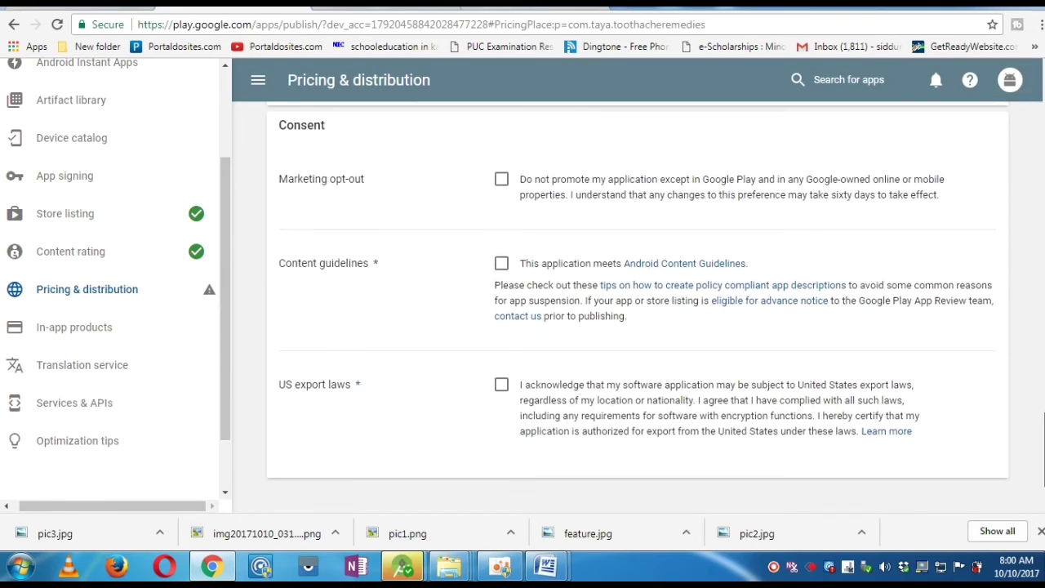
pyautogui.scroll(-2, 621, 433)
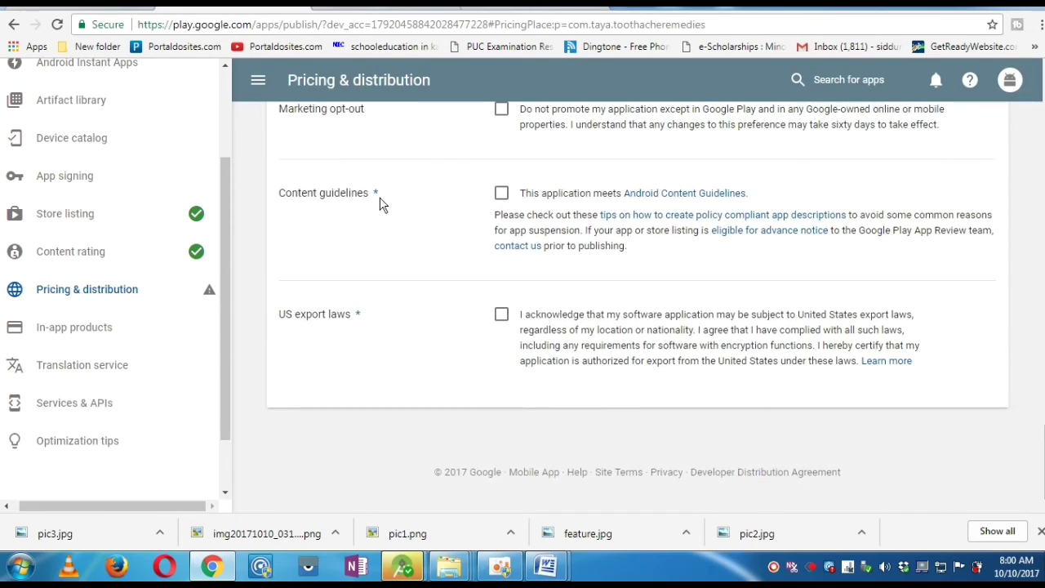
# - Acknowledge the content guidelines and US export laws, and save the draft
pyautogui.click(502, 194)
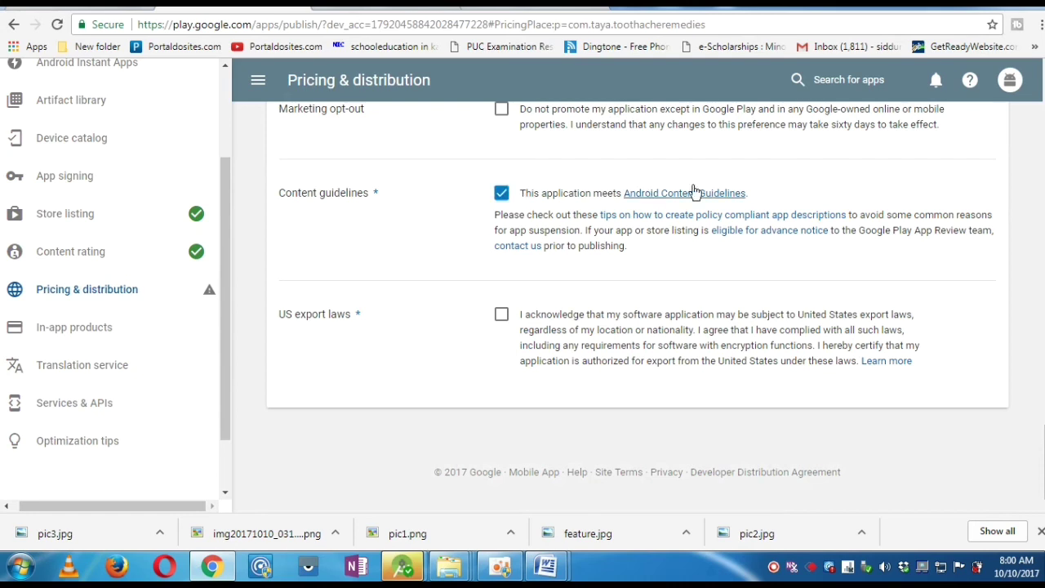
pyautogui.click(503, 317)
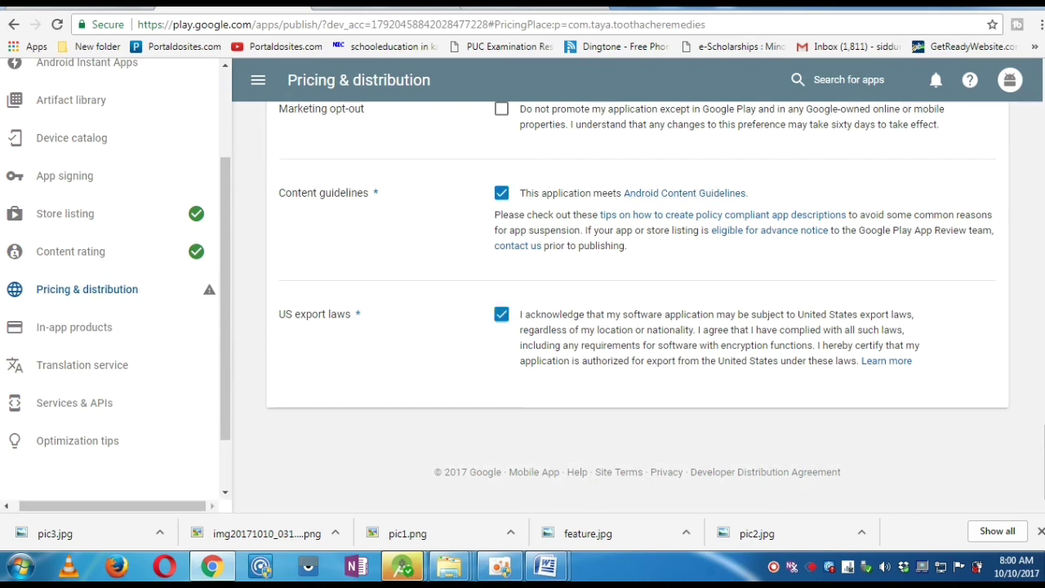
pyautogui.scroll(8, 638, 309)
pyautogui.scroll(15, 1015, 129)
pyautogui.click(989, 135)
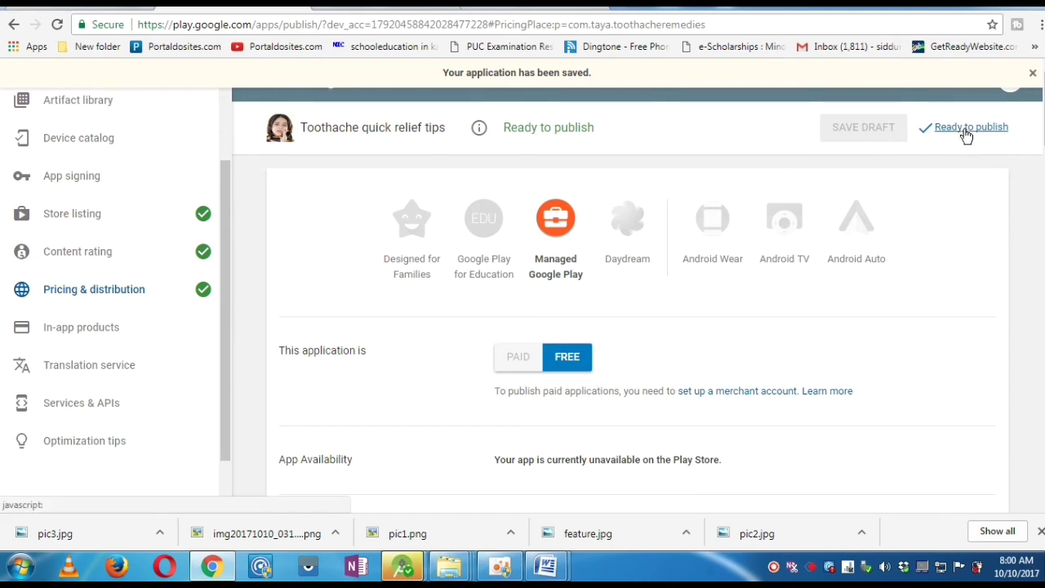
# - Open the pending Production release from Manage releases and send it to review
pyautogui.click(966, 131)
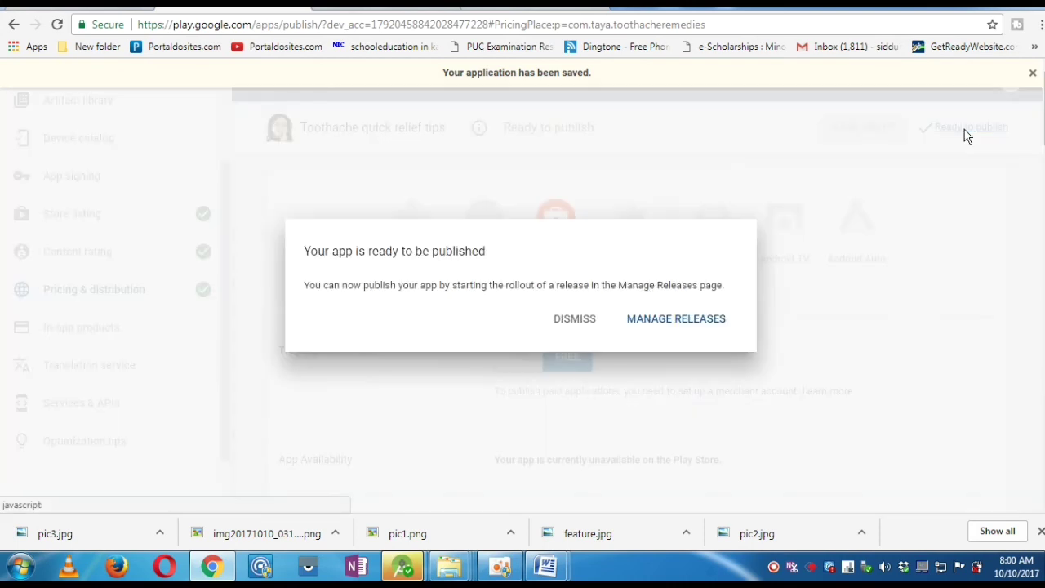
pyautogui.click(682, 321)
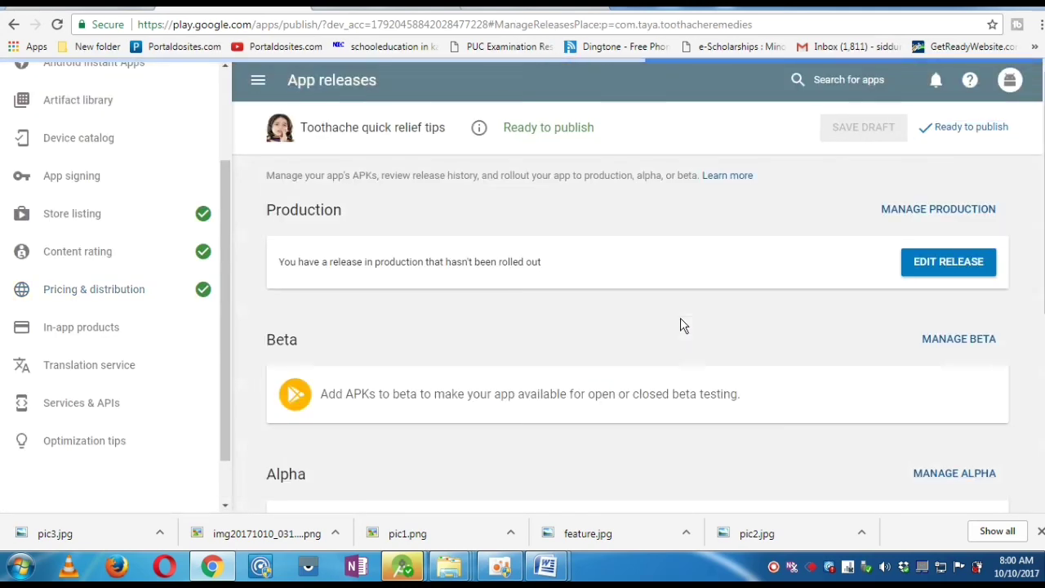
pyautogui.scroll(-5, 637, 305)
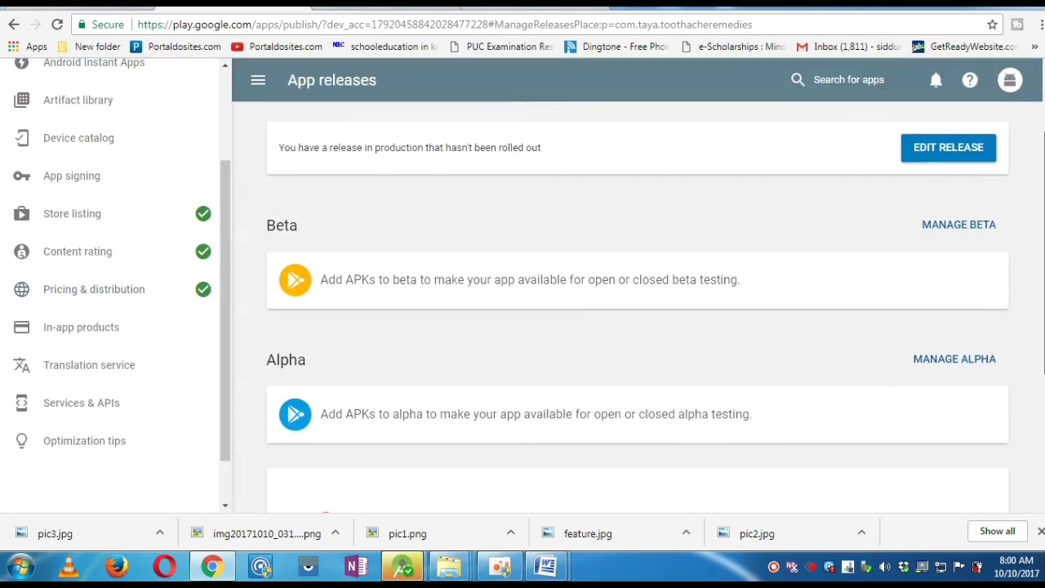
pyautogui.scroll(4, 637, 305)
pyautogui.scroll(1, 637, 306)
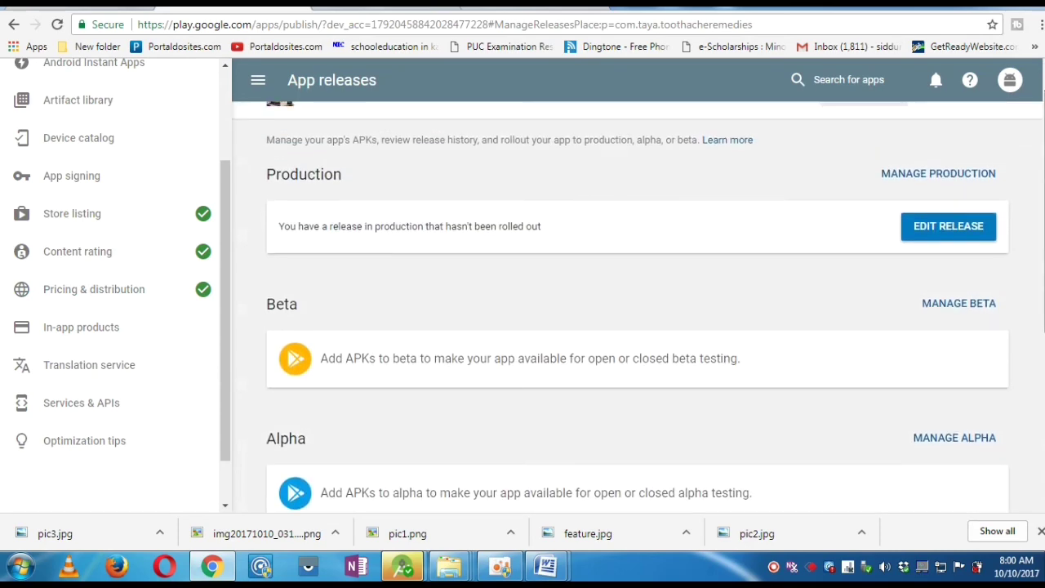
pyautogui.click(971, 235)
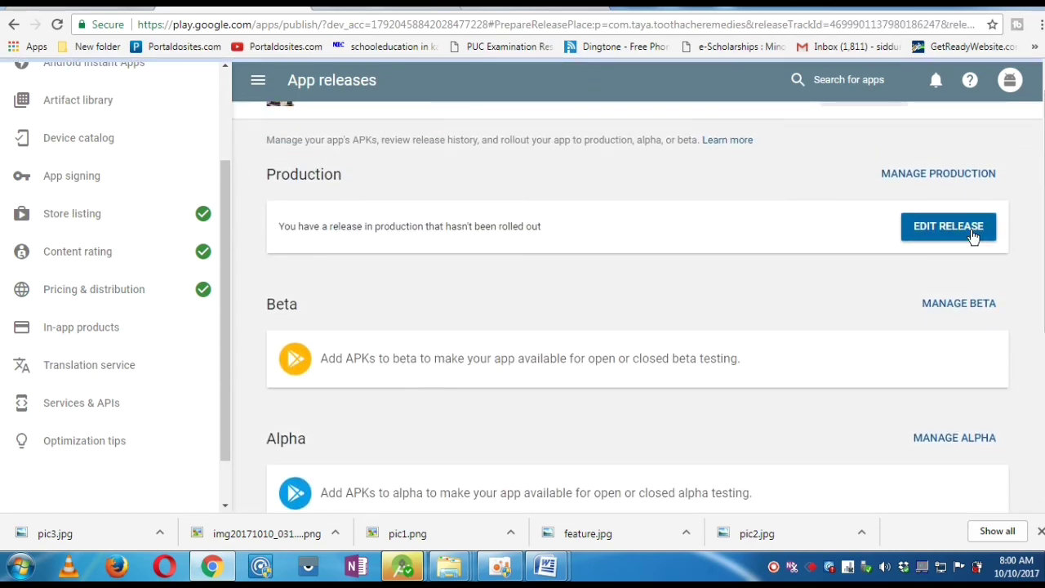
pyautogui.scroll(-10, 637, 302)
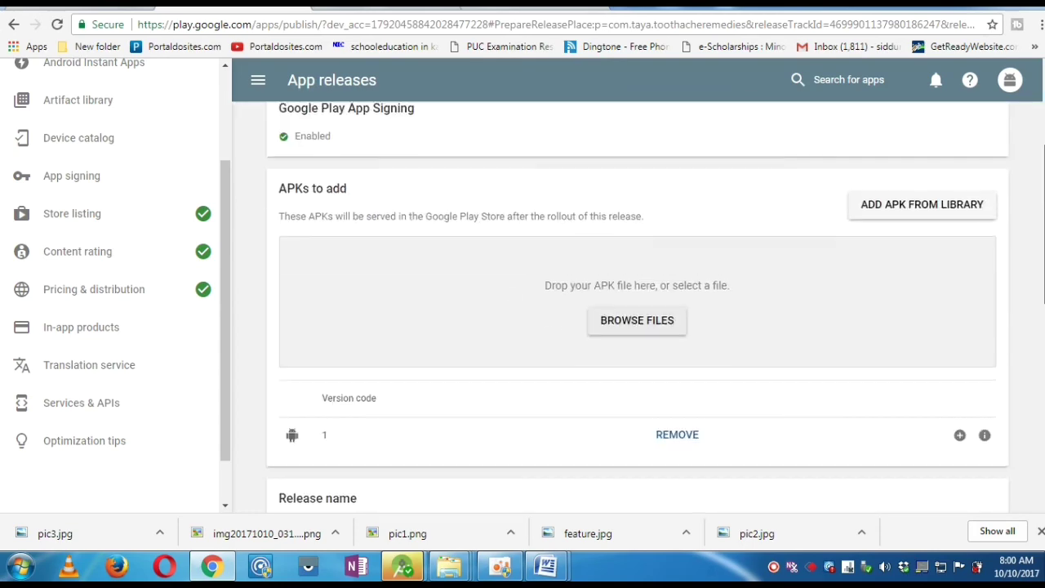
pyautogui.click(990, 410)
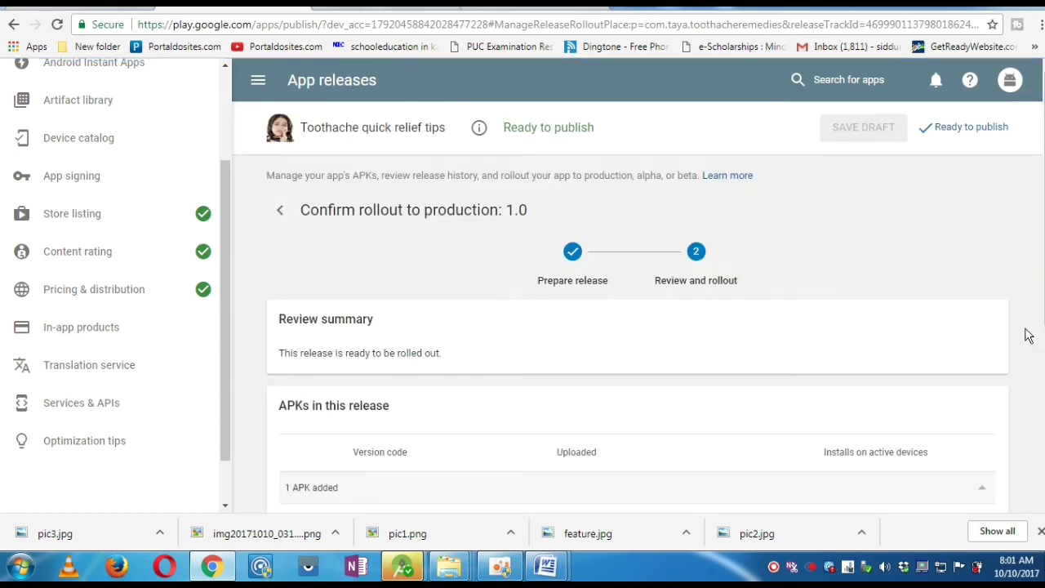
# - Start the rollout of release 1.0 to production and confirm it for all users
pyautogui.scroll(-2, 991, 392)
pyautogui.scroll(-1, 936, 424)
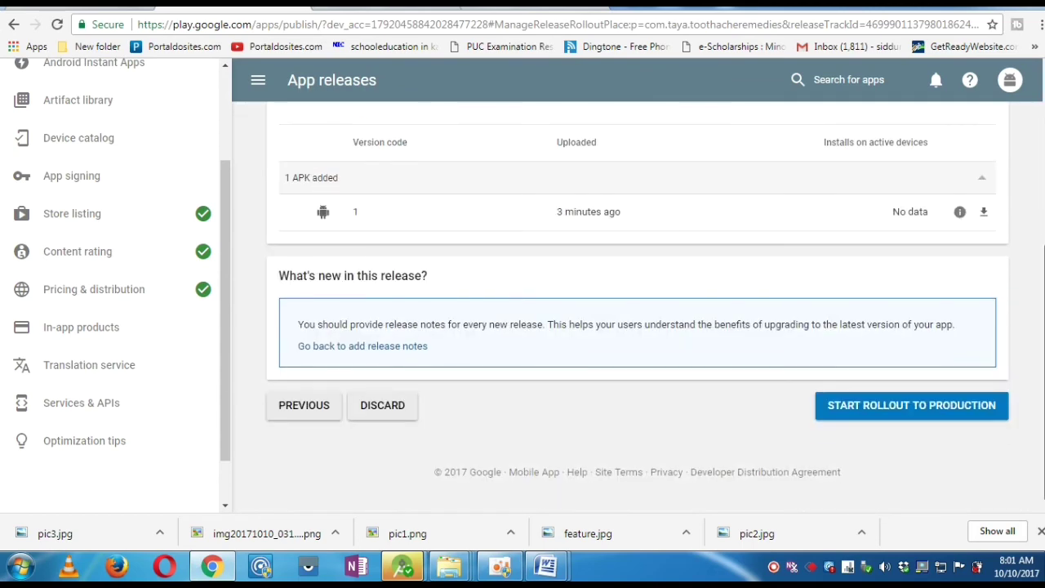
pyautogui.click(933, 409)
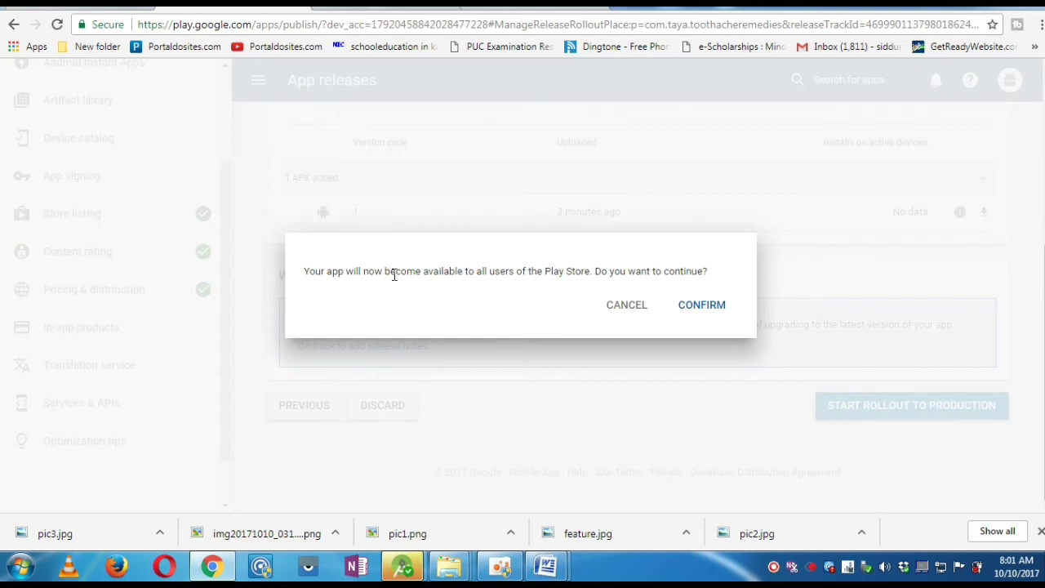
pyautogui.click(711, 306)
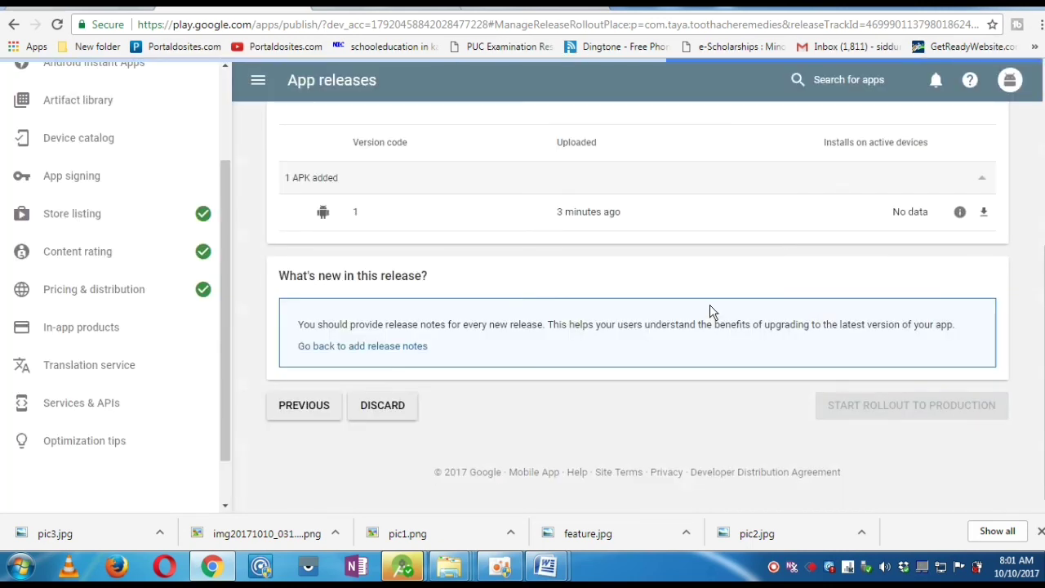